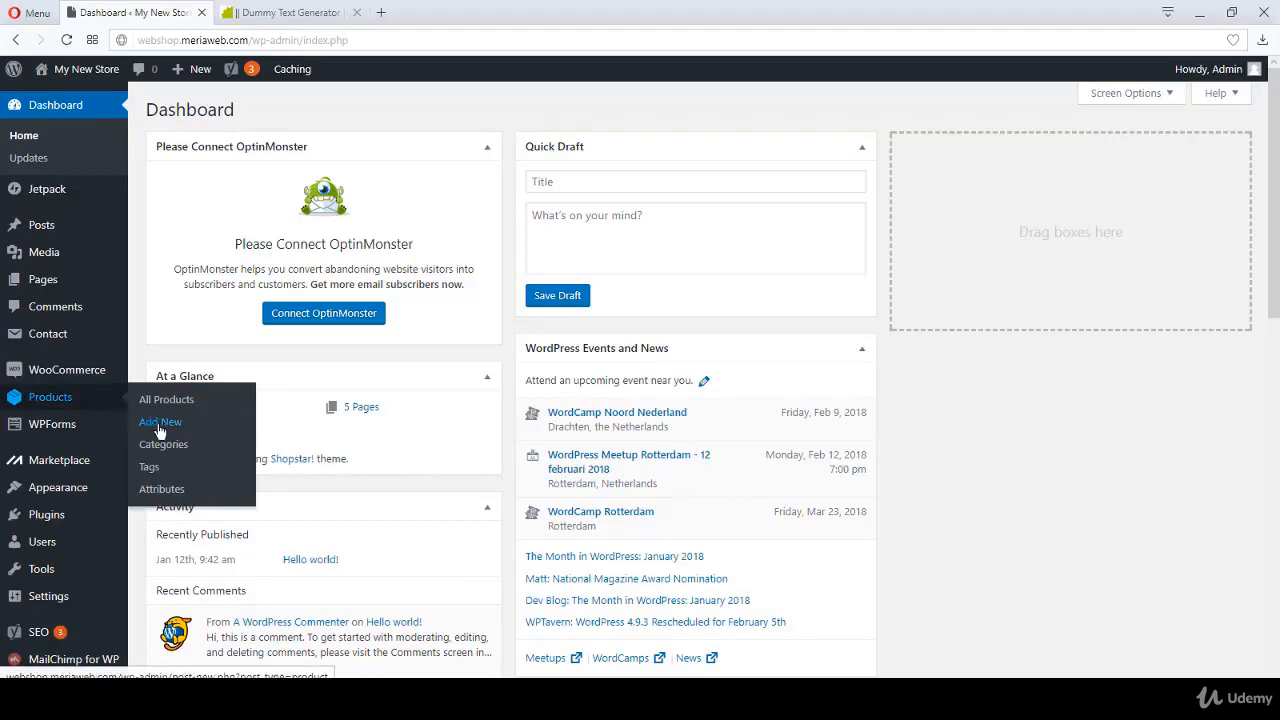
Create a new product named "Shirts" and fill its main description with the Lorem ipsum placeholder paragraph
{"action": "left_click", "coordinate": [157, 432]}
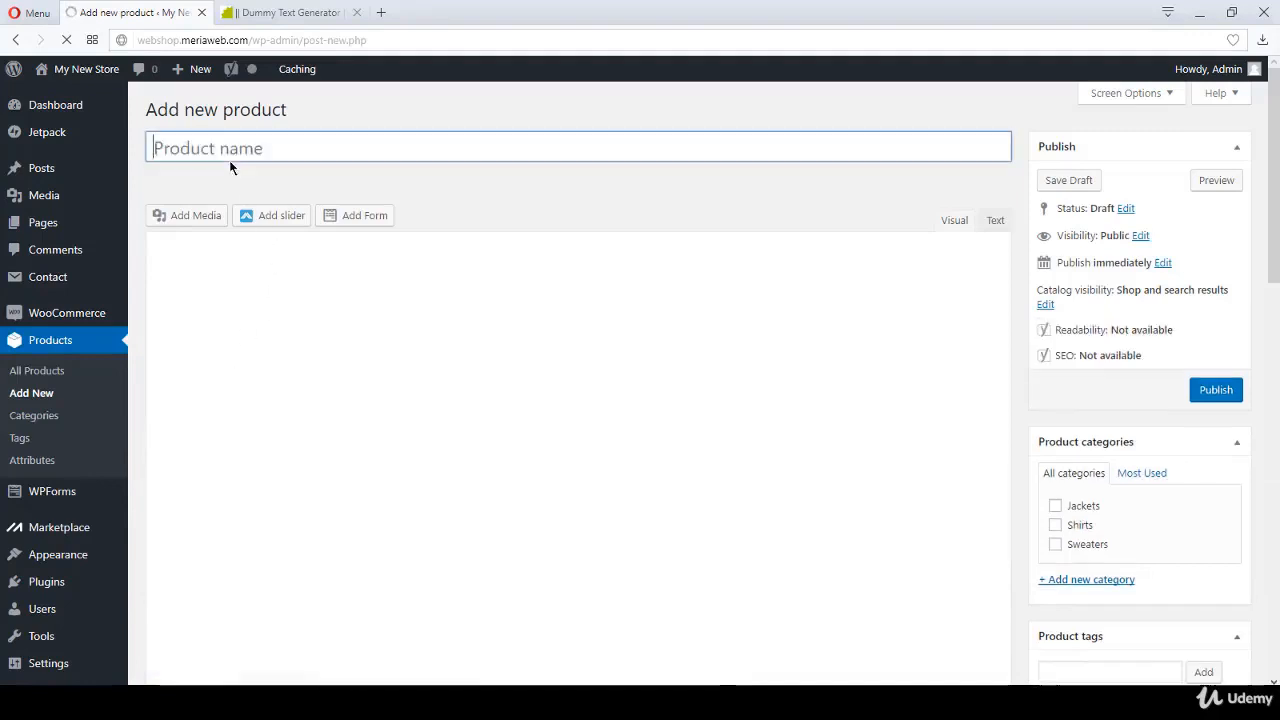
{"action": "left_click", "coordinate": [228, 149]}
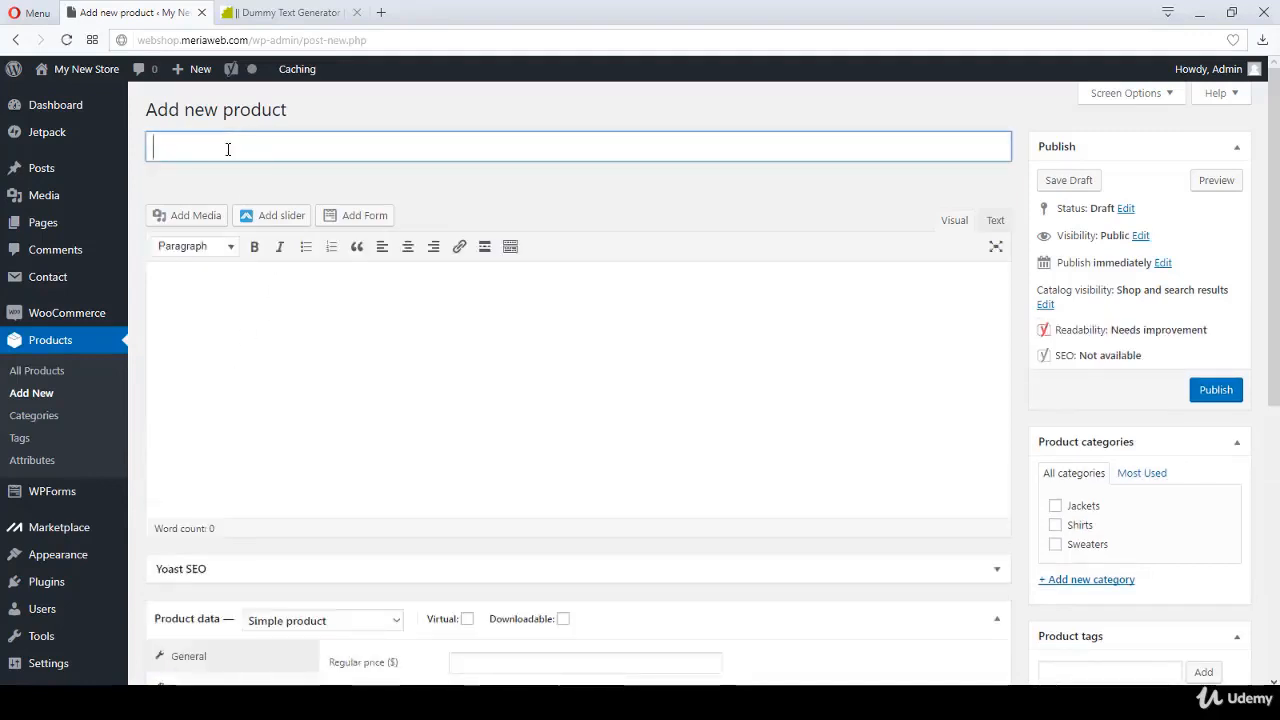
{"action": "type", "text": "Shirts"}
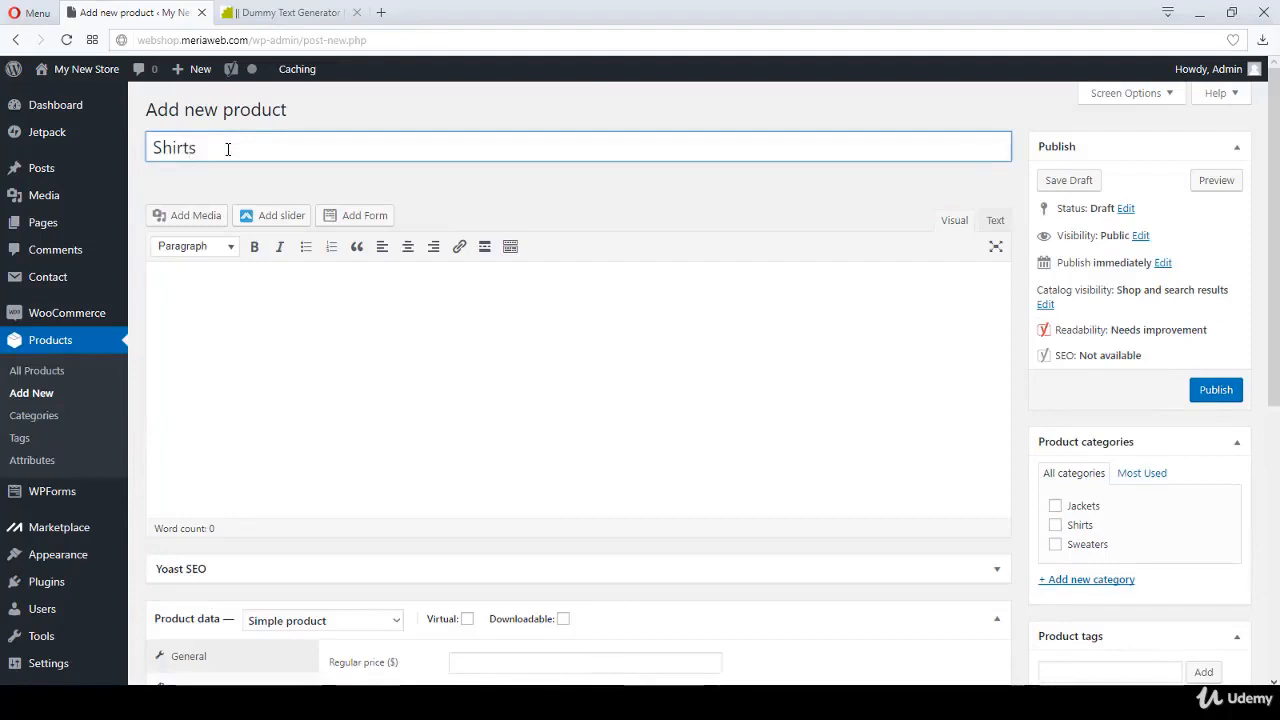
{"action": "left_click", "coordinate": [306, 297]}
{"action": "type", "text": "Lorem ipsum dolor sit amet, consectetuer adipiscing elit. Aenean commodo ligula eget dolor. Aenean massa. Cum sociis natoque penatibus et magnis dis parturient montes, nascetur ridiculus mus. Donec quam felis, ultricies nec, pellentesque eu, pretium quis, sem. Nulla consequat massa quis enim. Donec pede justo, fringilla vel,"}
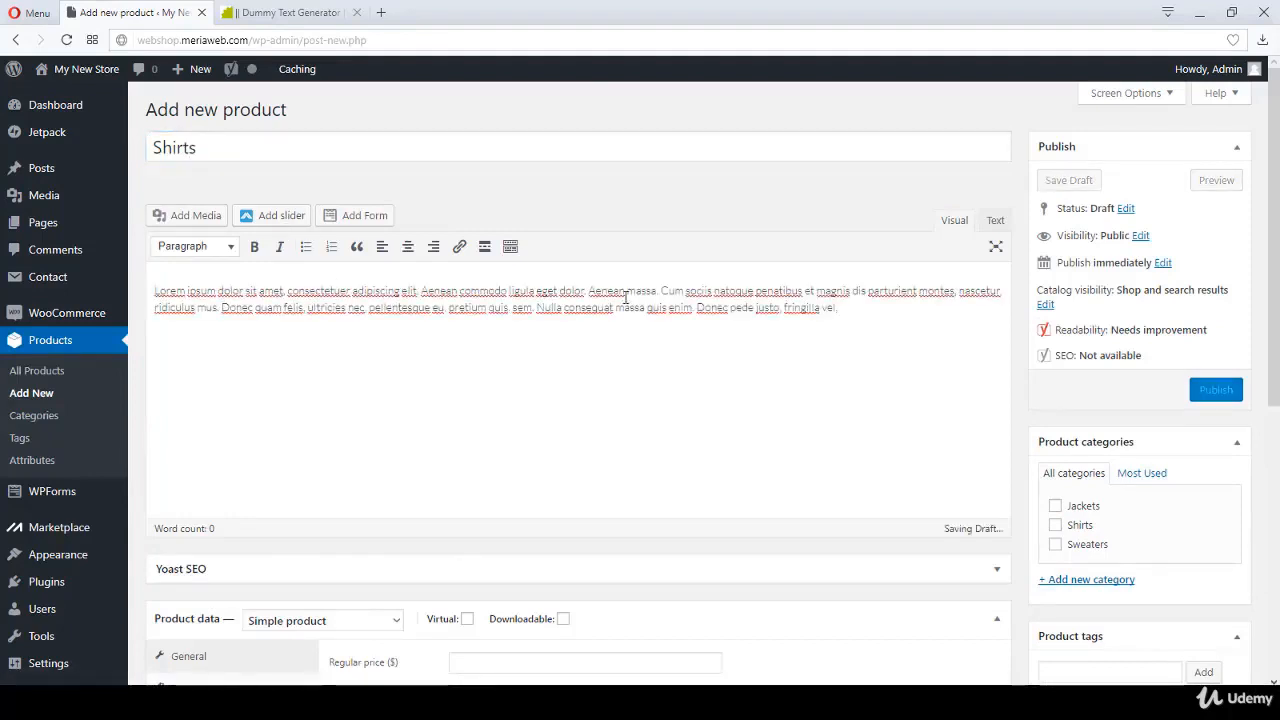
Set the product image to the black T-shirt picture black.jpg from the media library
{"action": "scroll", "coordinate": [1277, 368], "scroll_direction": "down", "scroll_amount": 3}
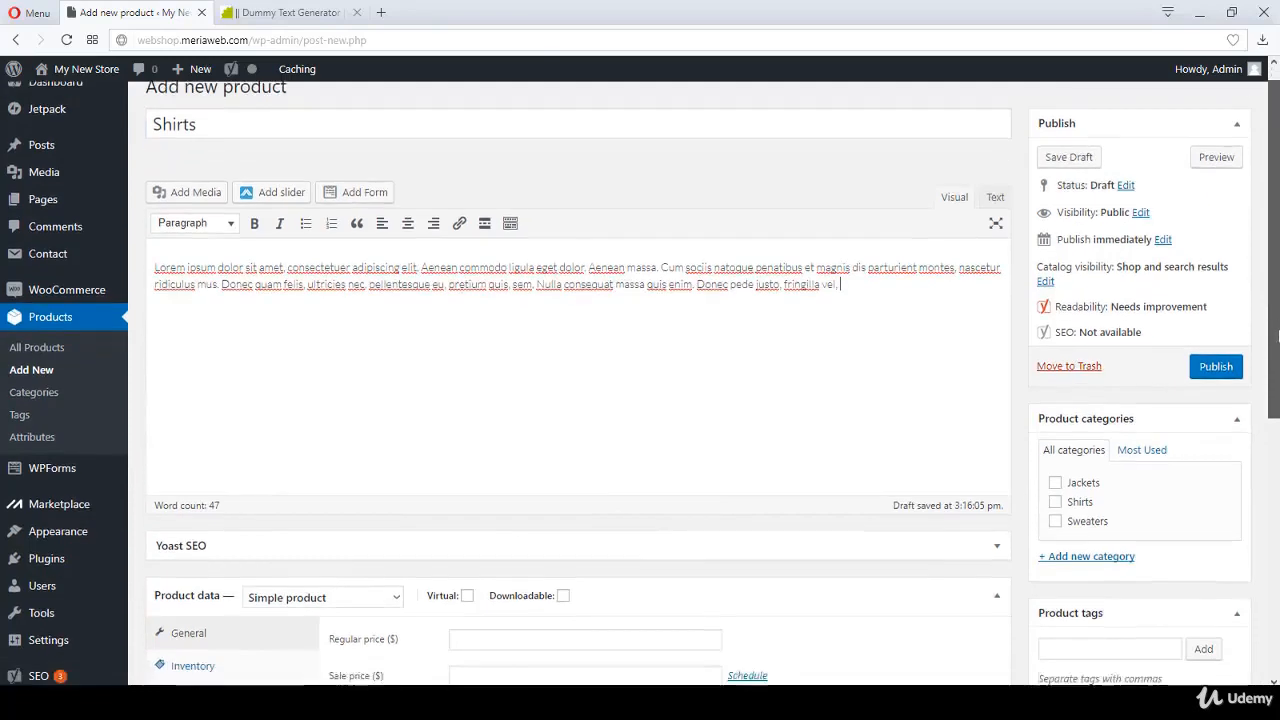
{"action": "scroll", "coordinate": [1277, 368], "scroll_direction": "down", "scroll_amount": 2}
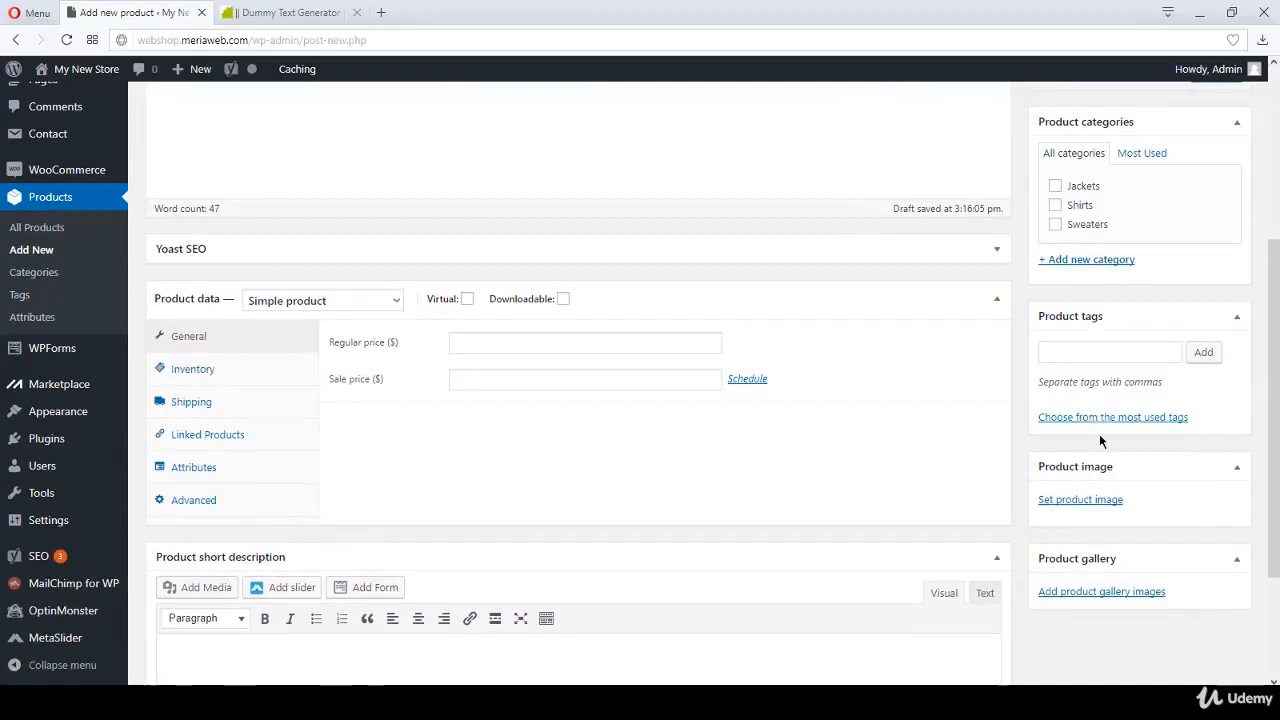
{"action": "left_click", "coordinate": [1082, 499]}
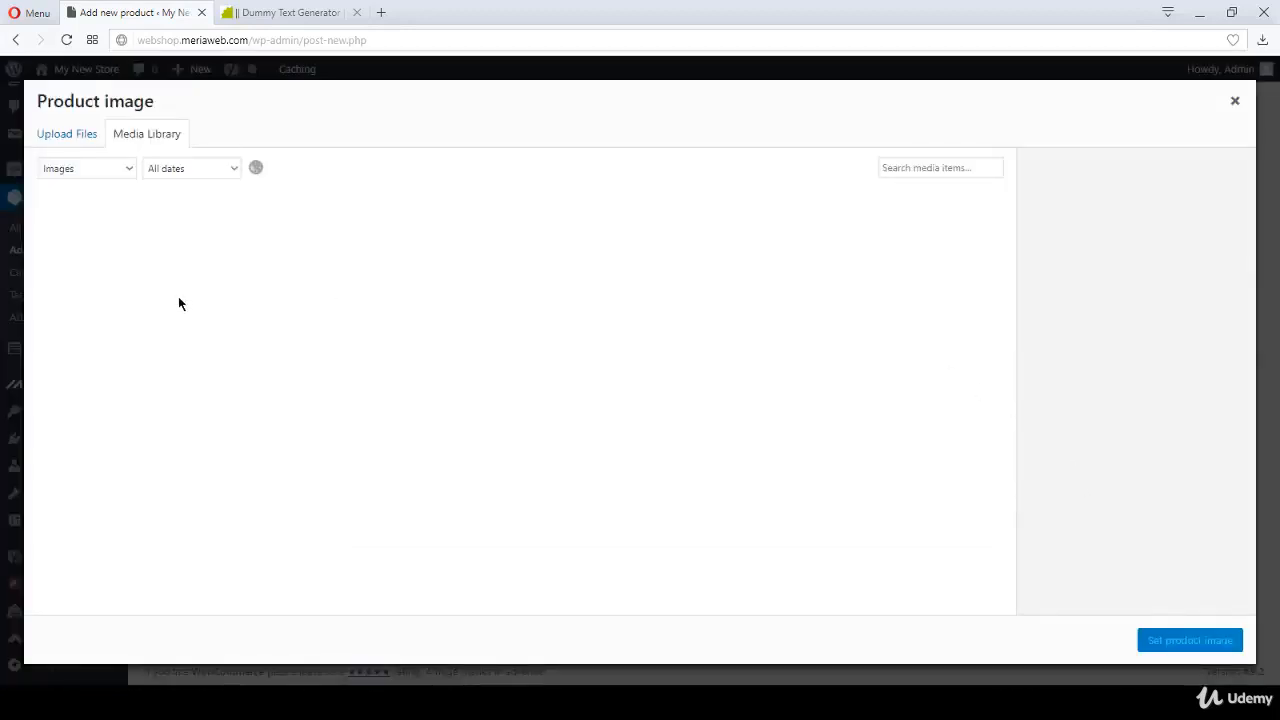
{"action": "left_click", "coordinate": [127, 252]}
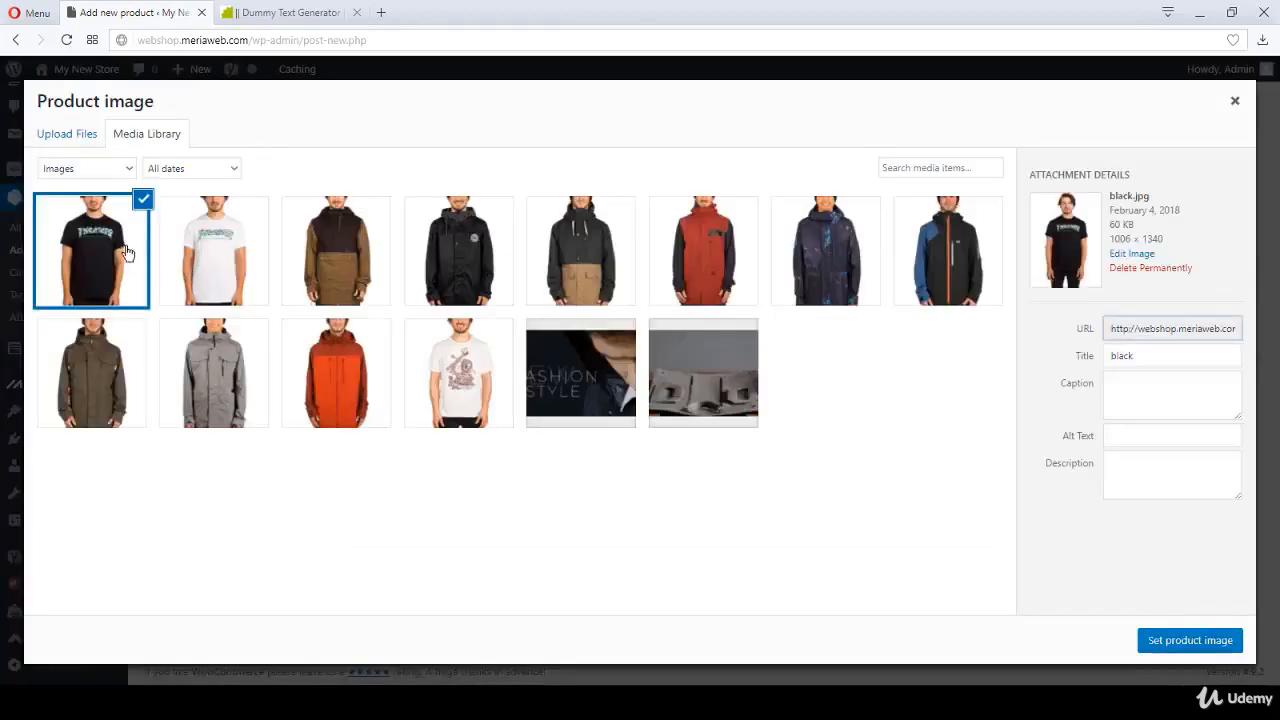
{"action": "left_click", "coordinate": [1148, 640]}
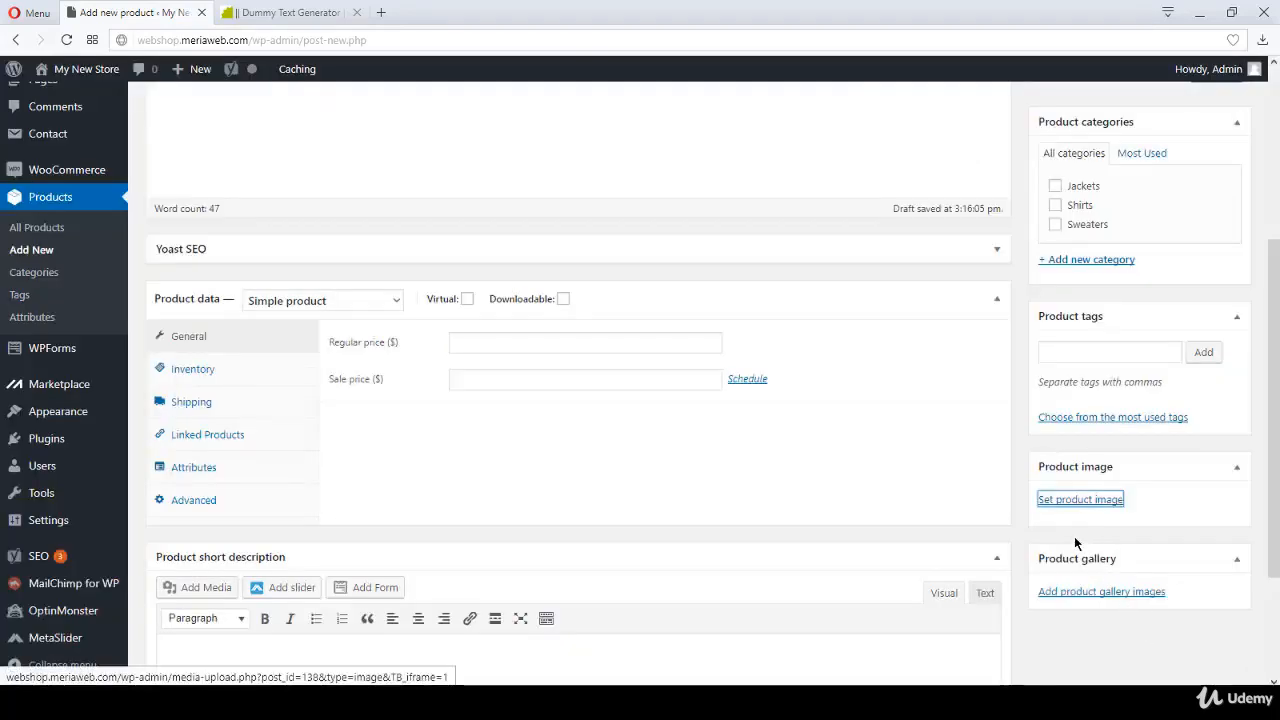
{"action": "left_click_drag", "start_coordinate": [1277, 487], "coordinate": [1279, 590]}
{"action": "left_click", "coordinate": [1116, 603]}
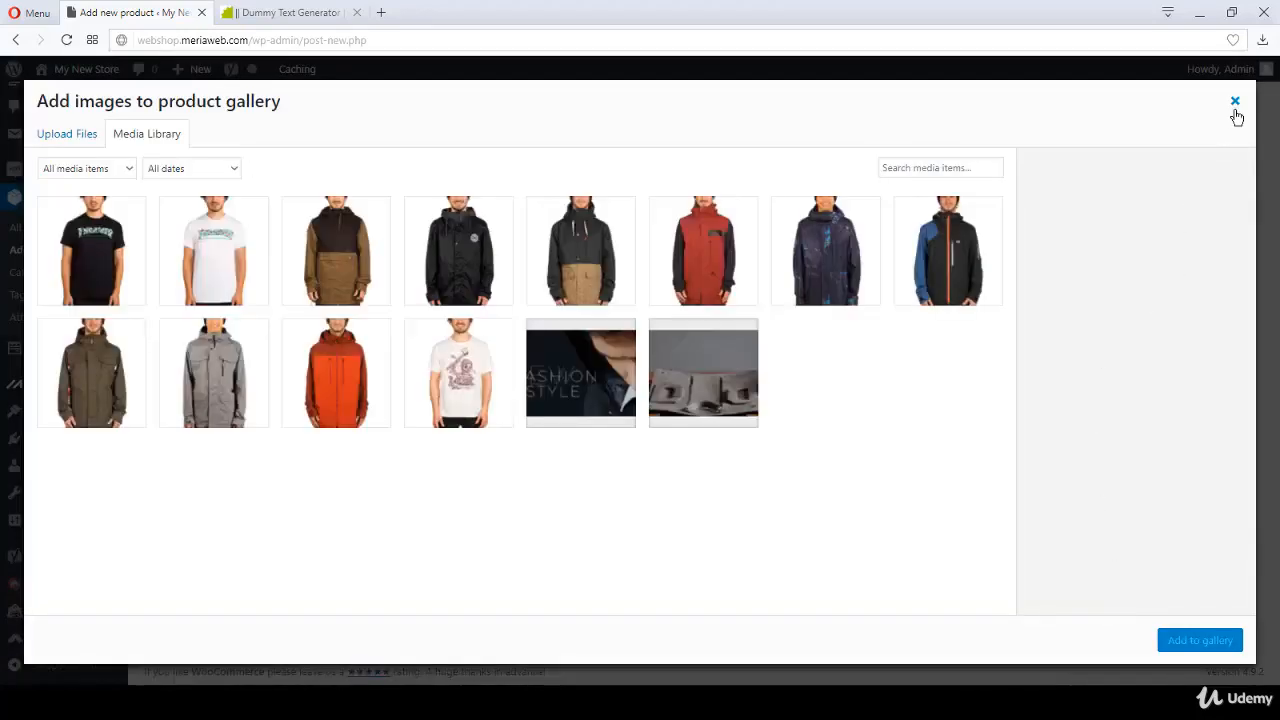
{"action": "left_click", "coordinate": [1235, 103]}
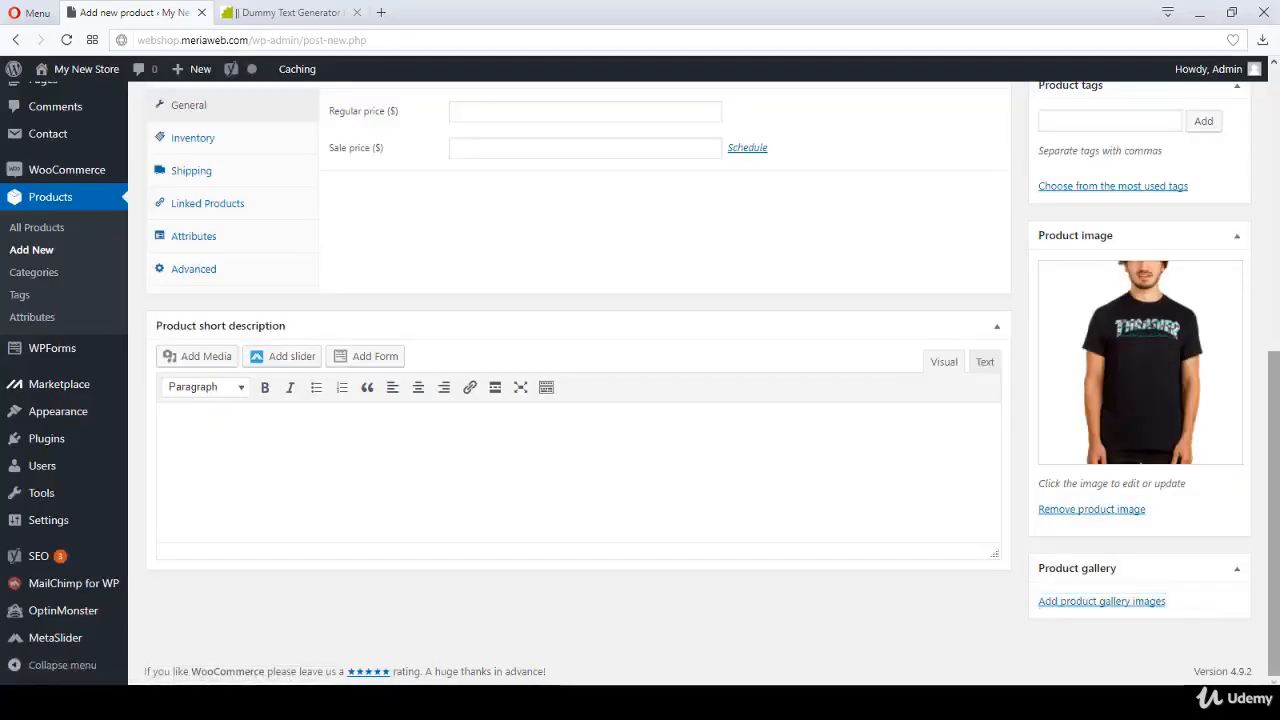
Make this a variable product and enable stock management at product level with a stock quantity
{"action": "left_click_drag", "start_coordinate": [1274, 391], "coordinate": [1267, 270]}
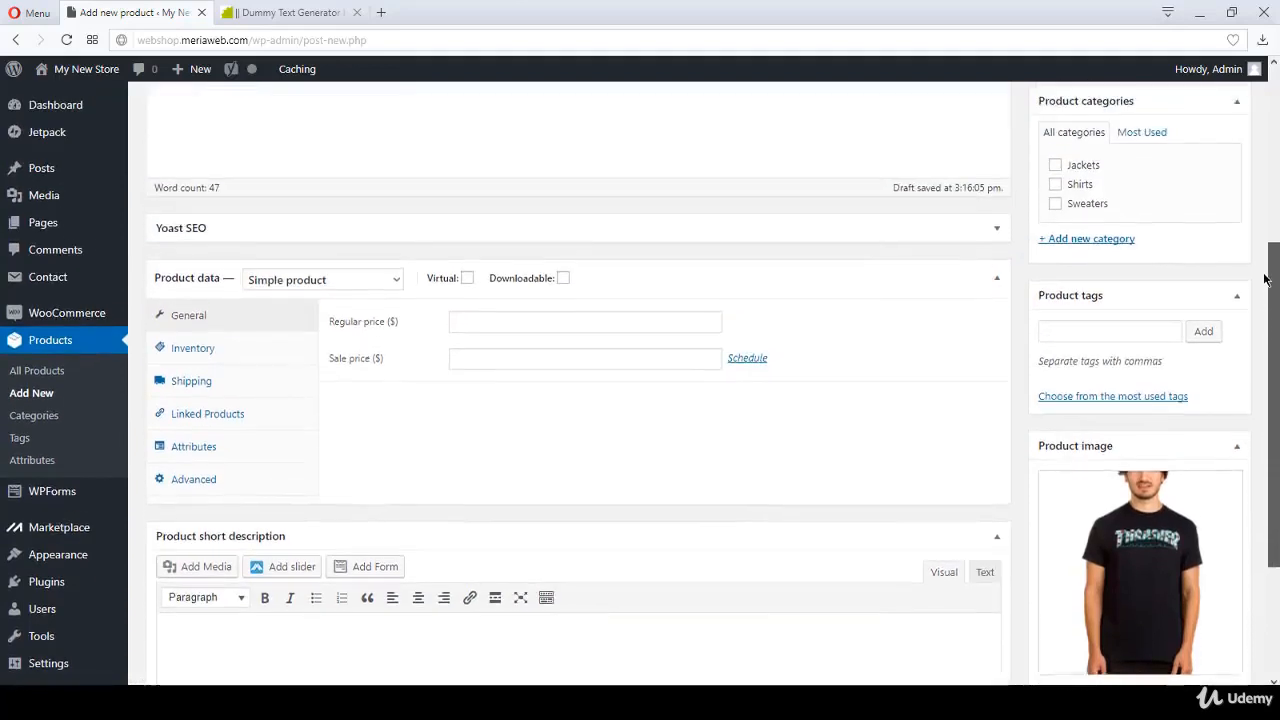
{"action": "left_click", "coordinate": [344, 299]}
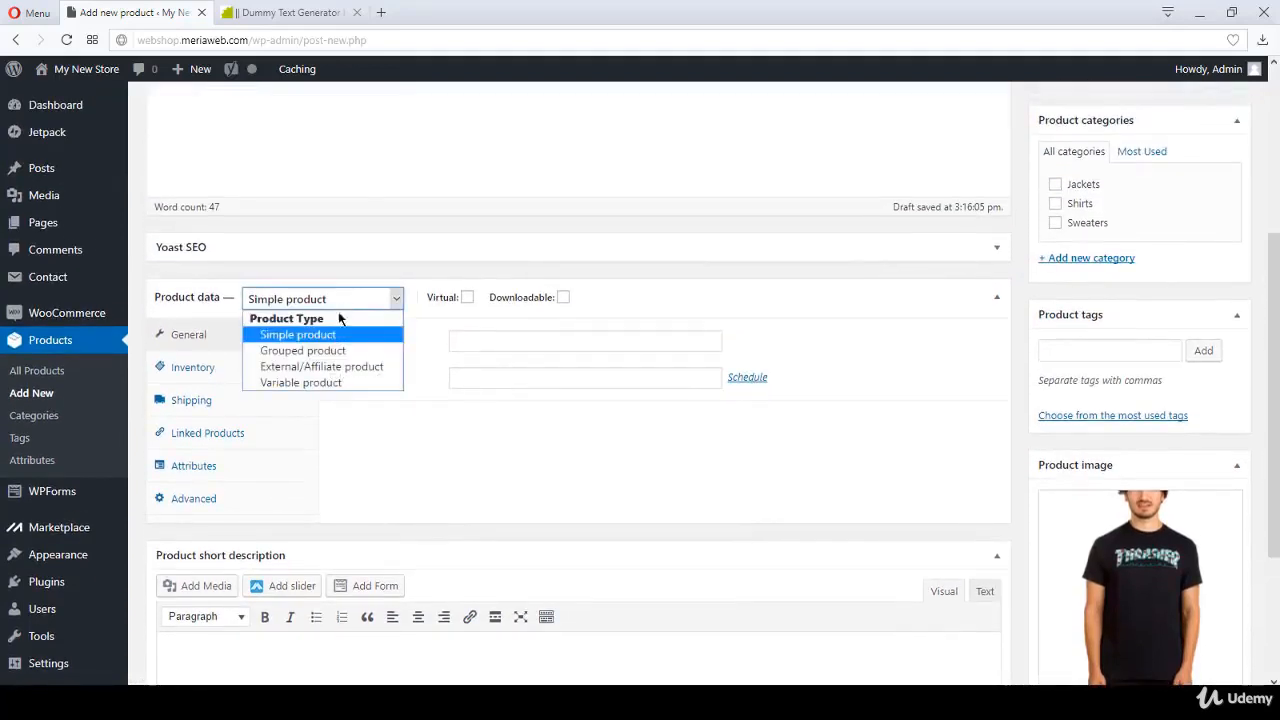
{"action": "left_click", "coordinate": [325, 380]}
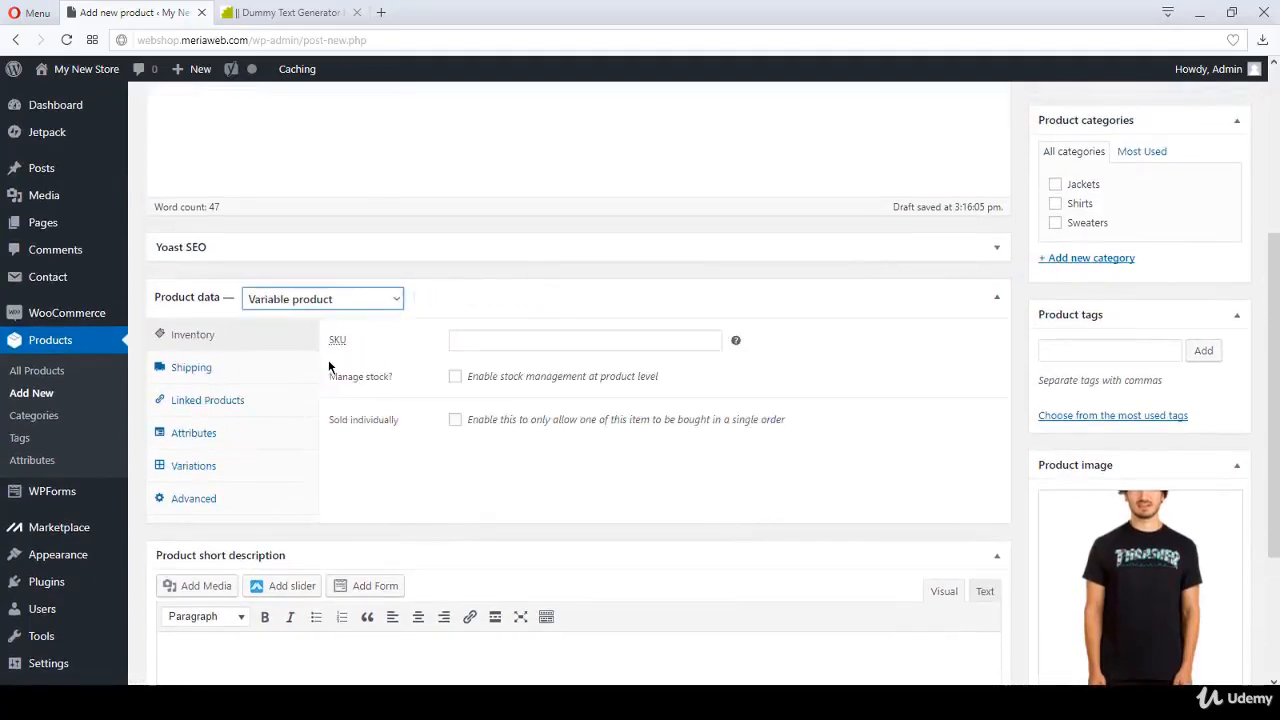
{"action": "left_click", "coordinate": [455, 378]}
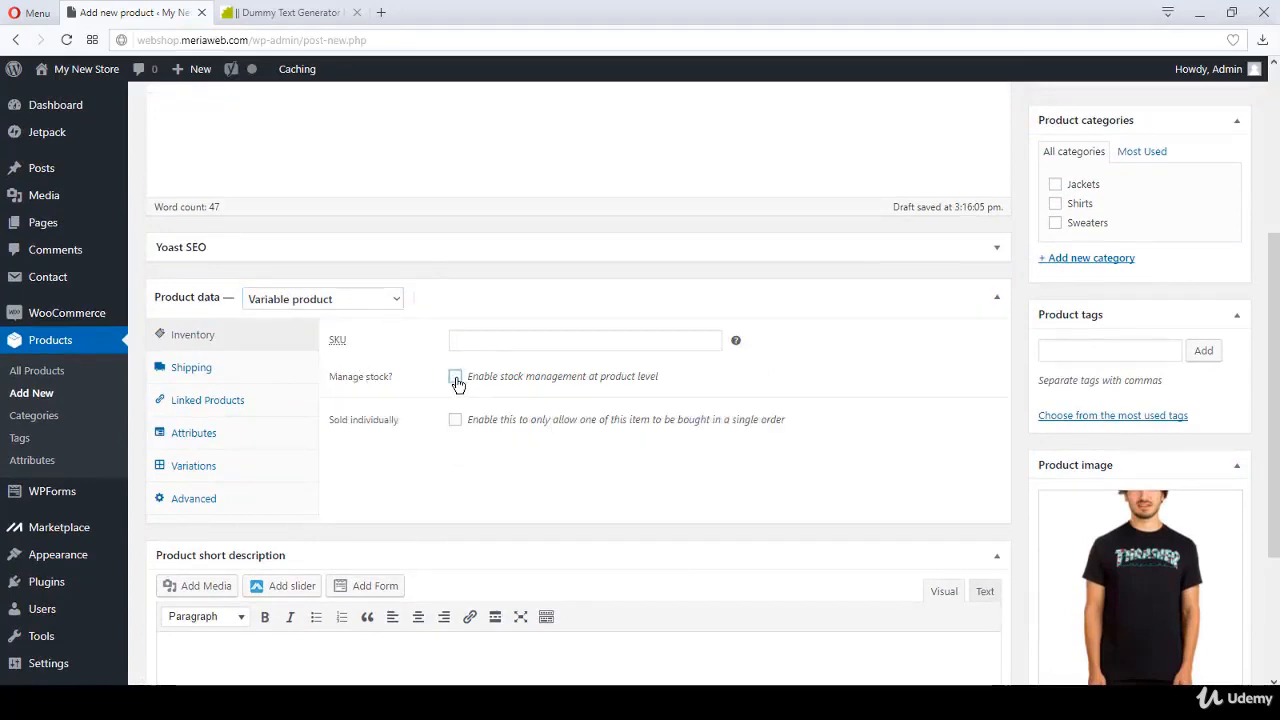
{"action": "left_click", "coordinate": [470, 409]}
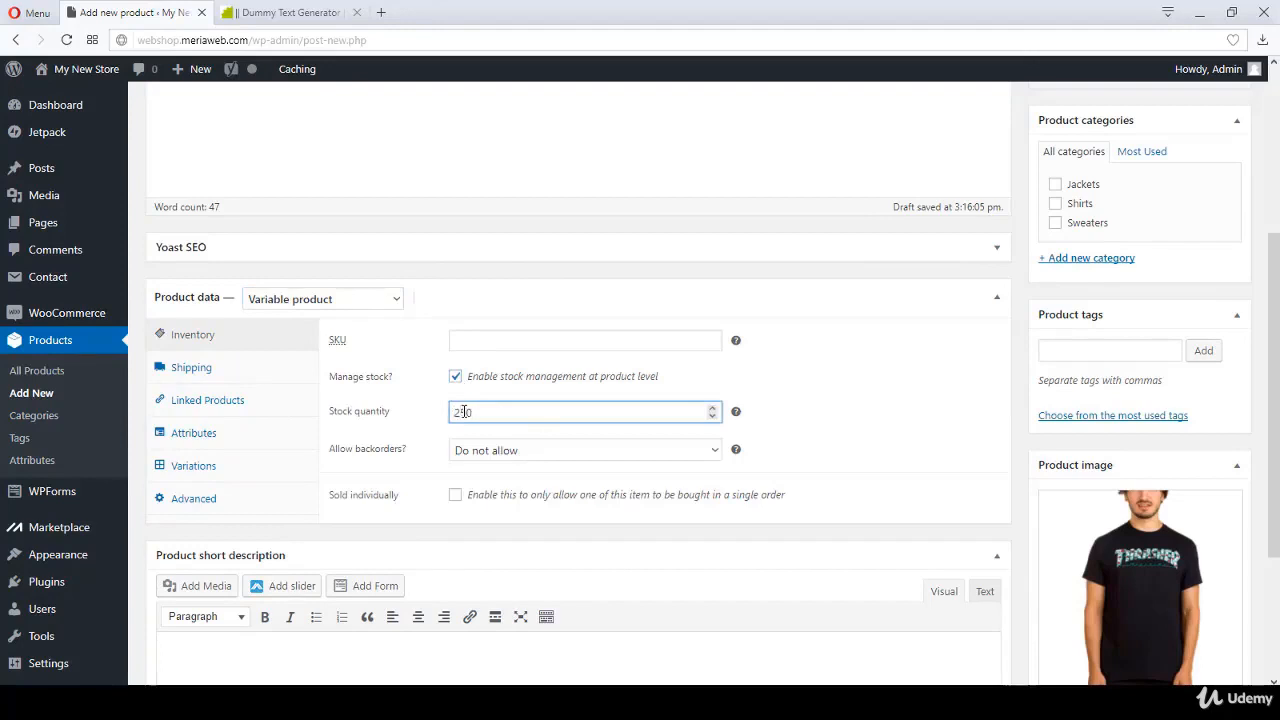
Add two blank custom product attributes to the product data
{"action": "left_click", "coordinate": [228, 385]}
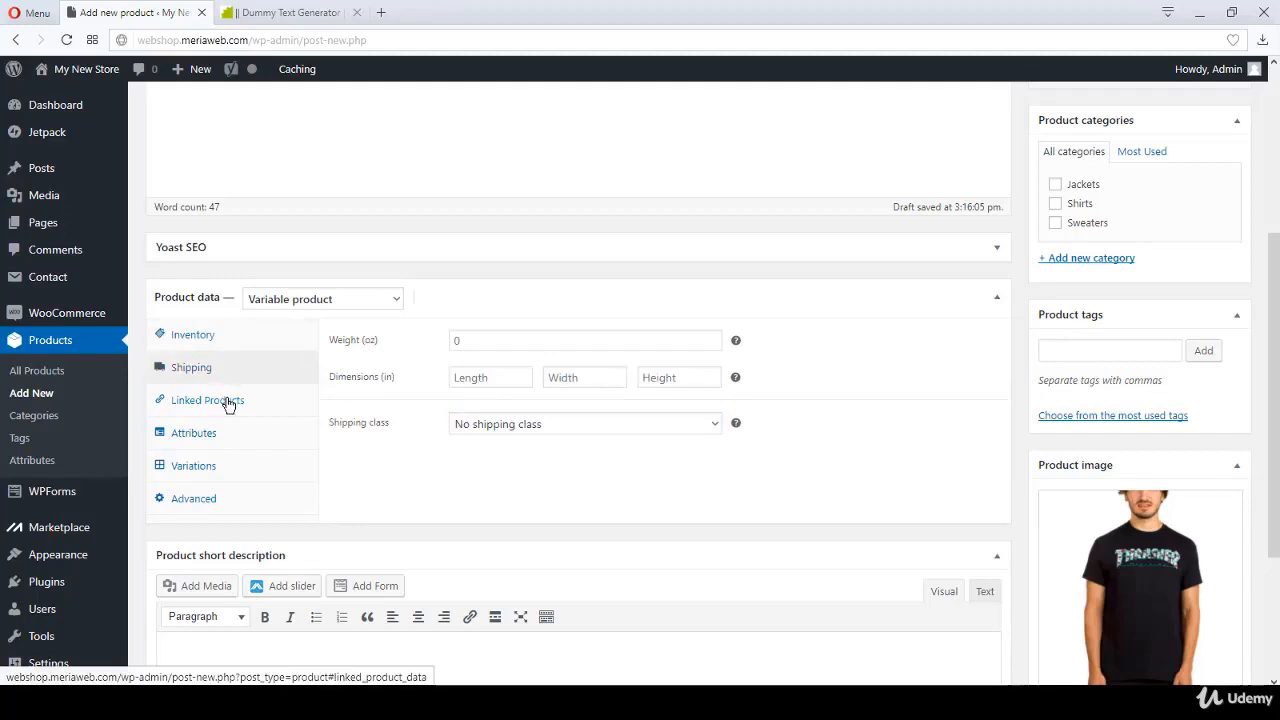
{"action": "left_click", "coordinate": [228, 402]}
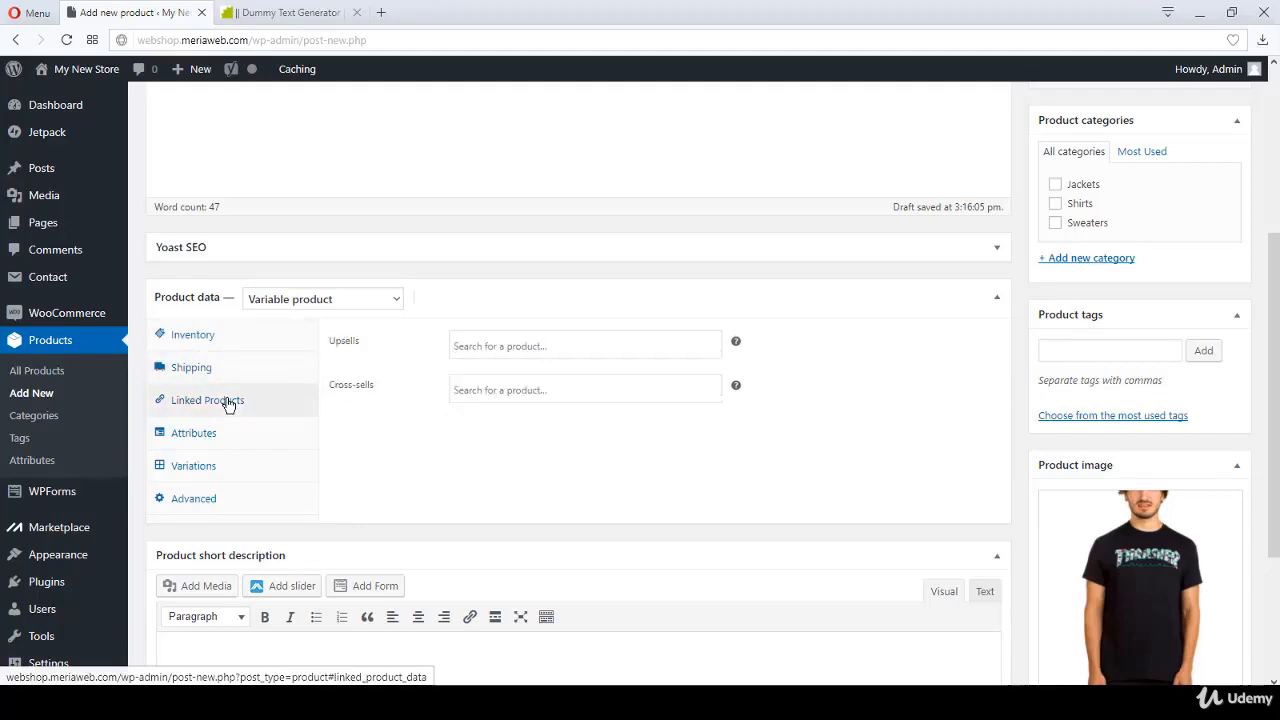
{"action": "left_click", "coordinate": [224, 434]}
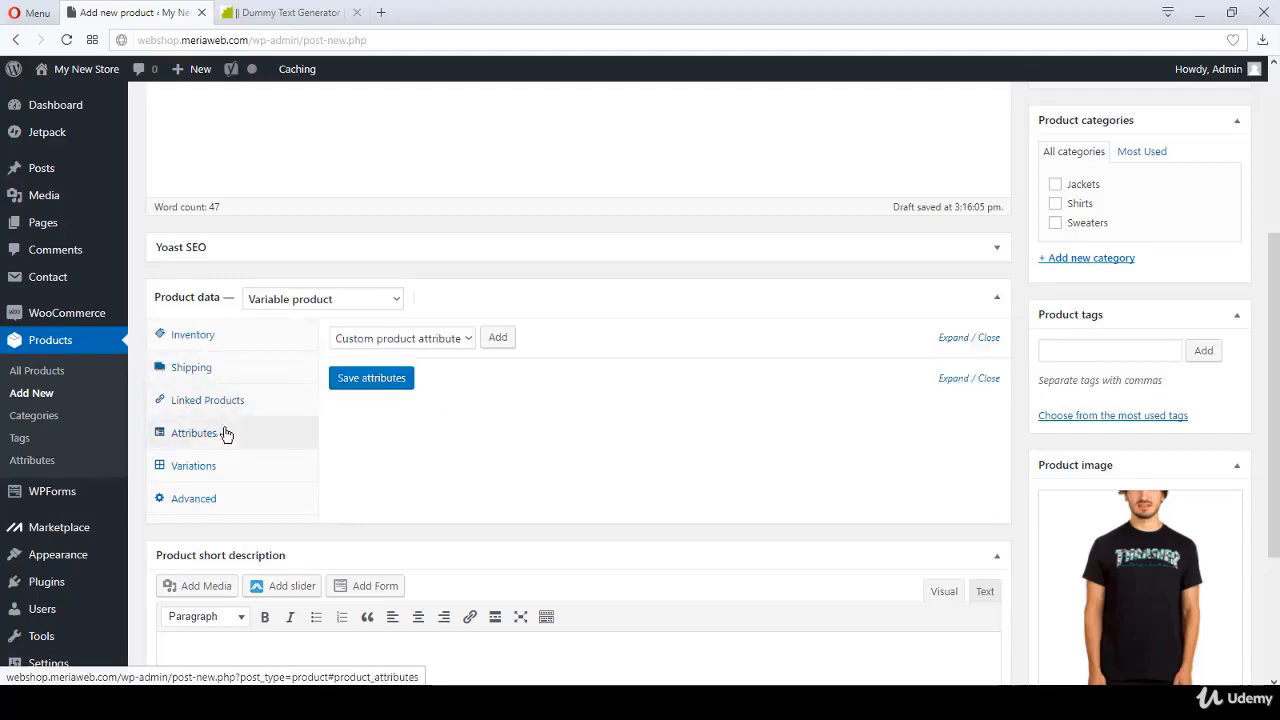
{"action": "left_click", "coordinate": [471, 338]}
{"action": "left_click", "coordinate": [471, 338]}
{"action": "left_click", "coordinate": [497, 338]}
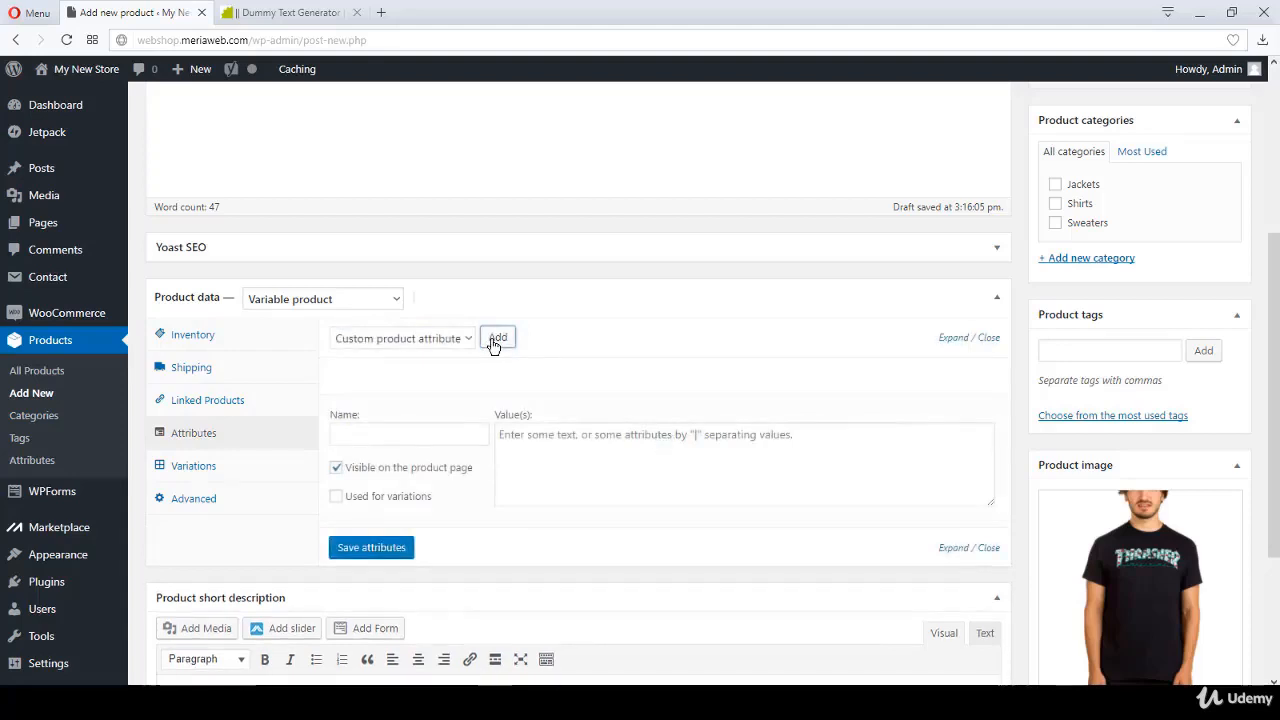
{"action": "left_click", "coordinate": [494, 341]}
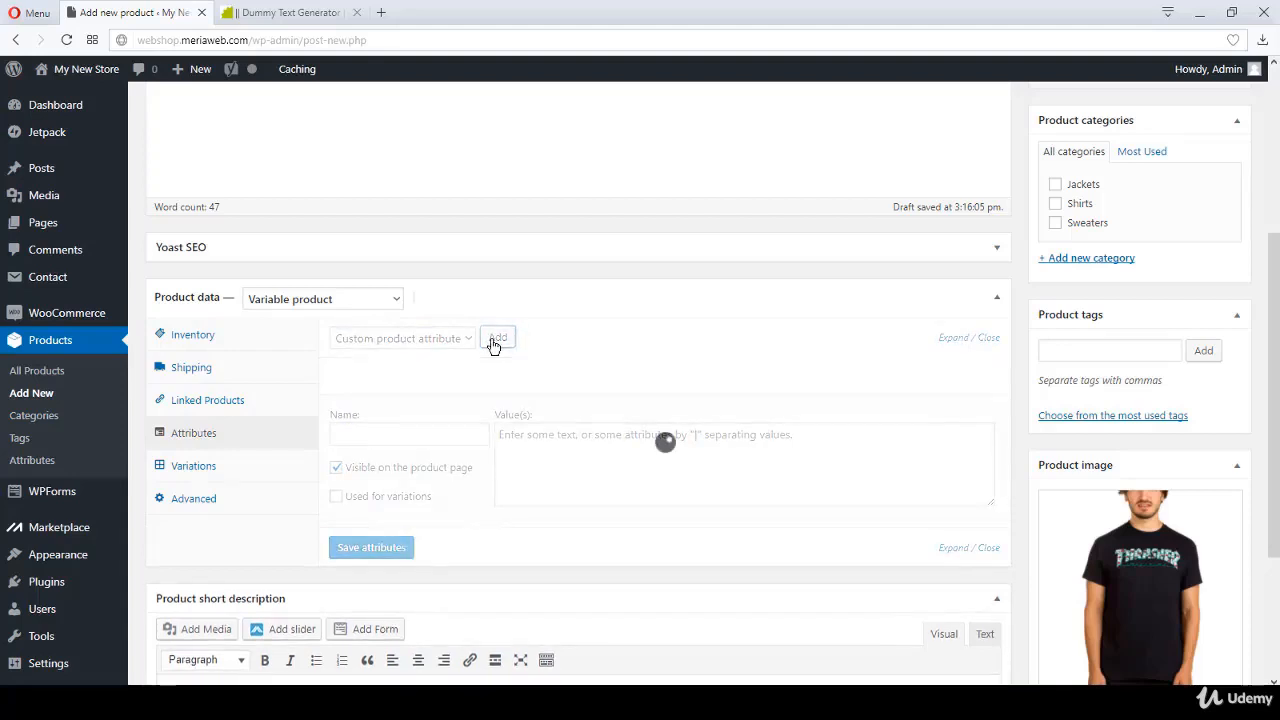
Name the two attributes SIZES and COLORS and enable both for use in variations
{"action": "left_click", "coordinate": [398, 436]}
{"action": "type", "text": "SIZE"}
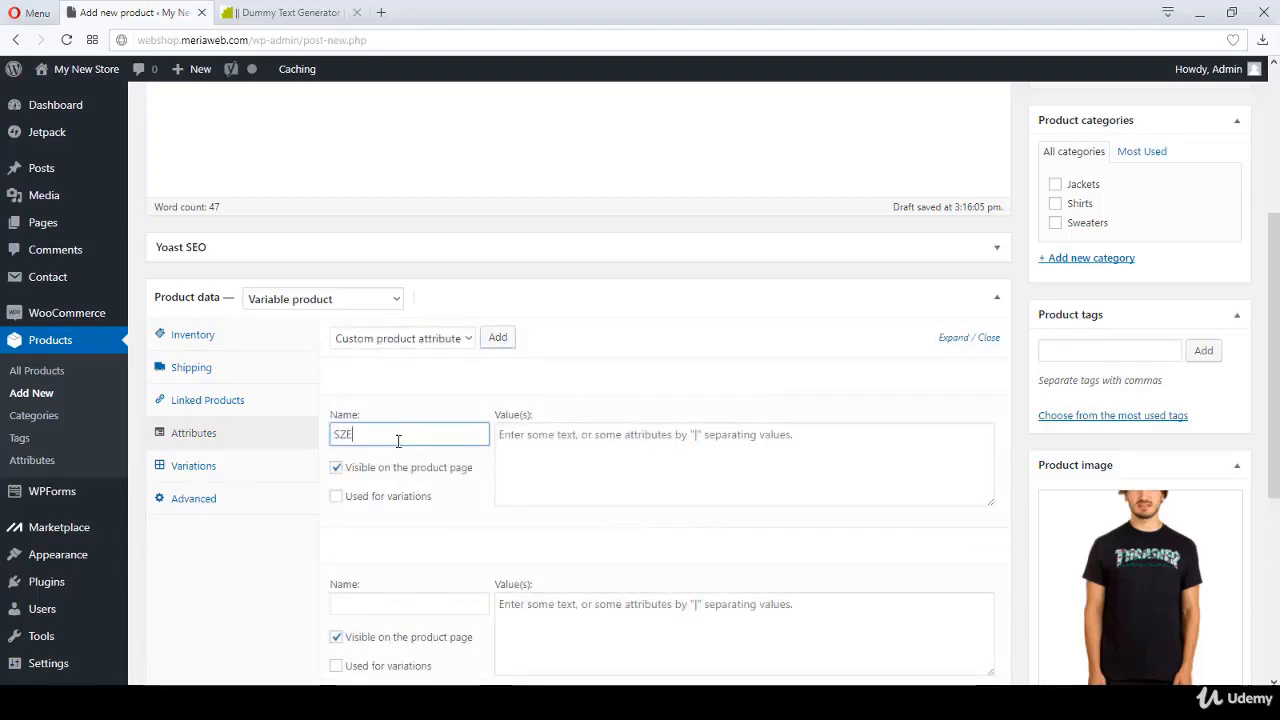
{"action": "type", "text": "IZES"}
{"action": "scroll", "coordinate": [357, 460], "scroll_direction": "down", "scroll_amount": 1}
{"action": "left_click", "coordinate": [336, 416]}
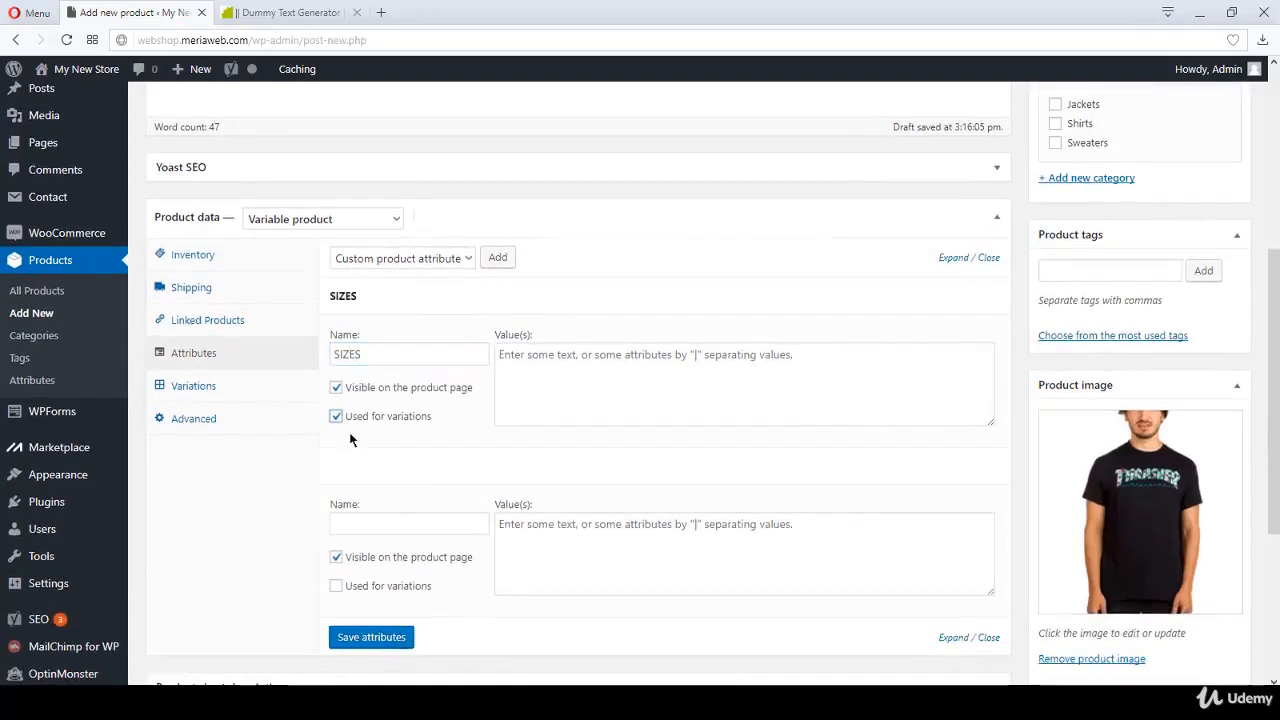
{"action": "left_click", "coordinate": [336, 586]}
{"action": "left_click", "coordinate": [343, 524]}
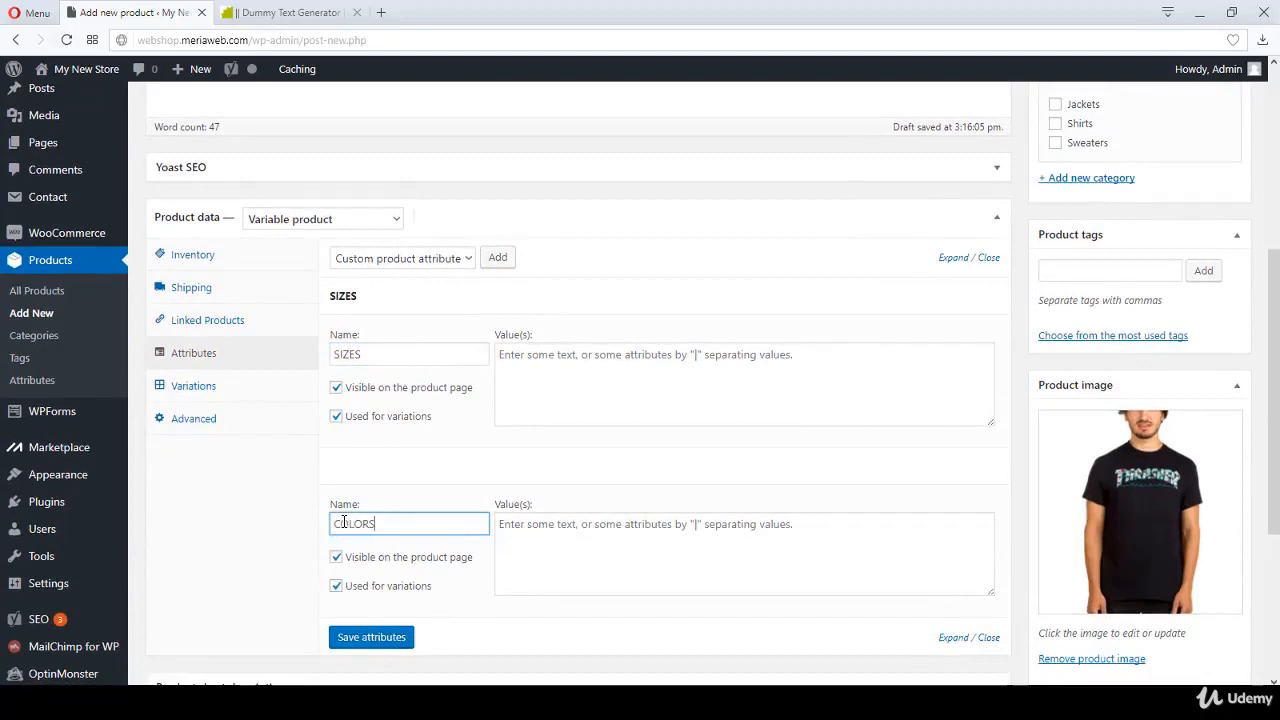
Enter the values S|M|L for SIZES and BLACK|WHITE for COLORS, and save the attributes
{"action": "left_click", "coordinate": [532, 362]}
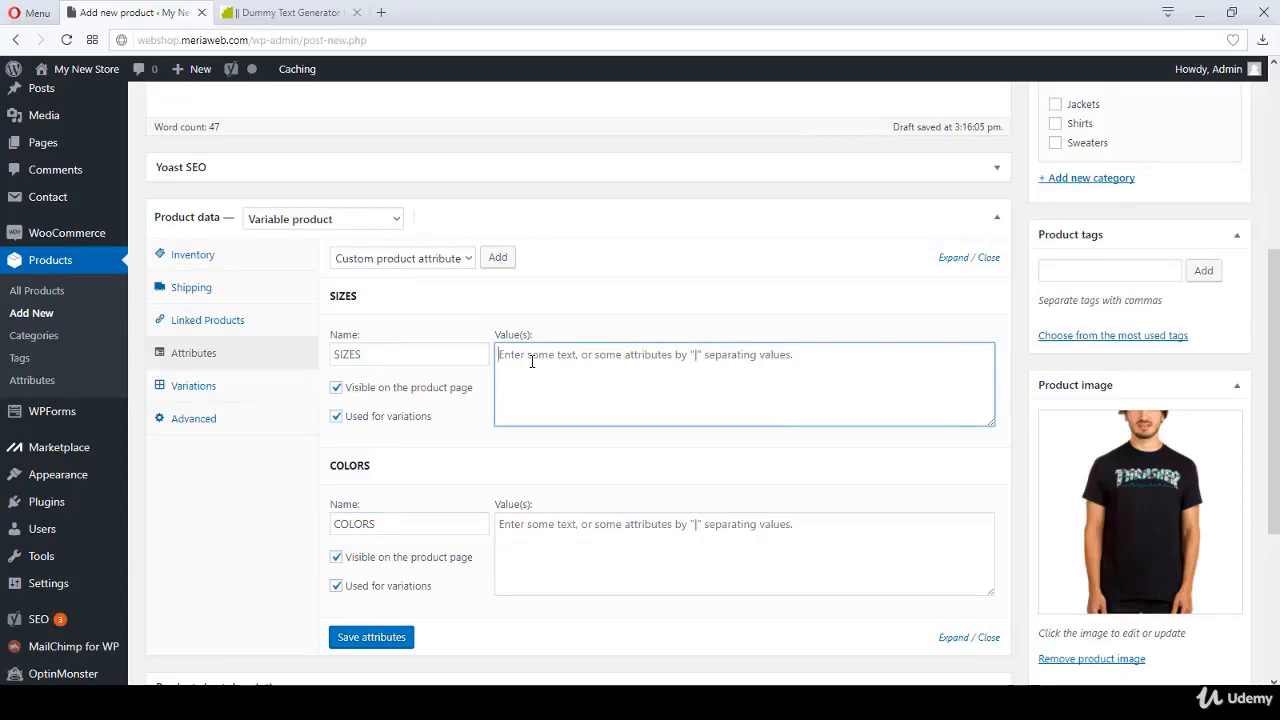
{"action": "type", "text": "S|M|L"}
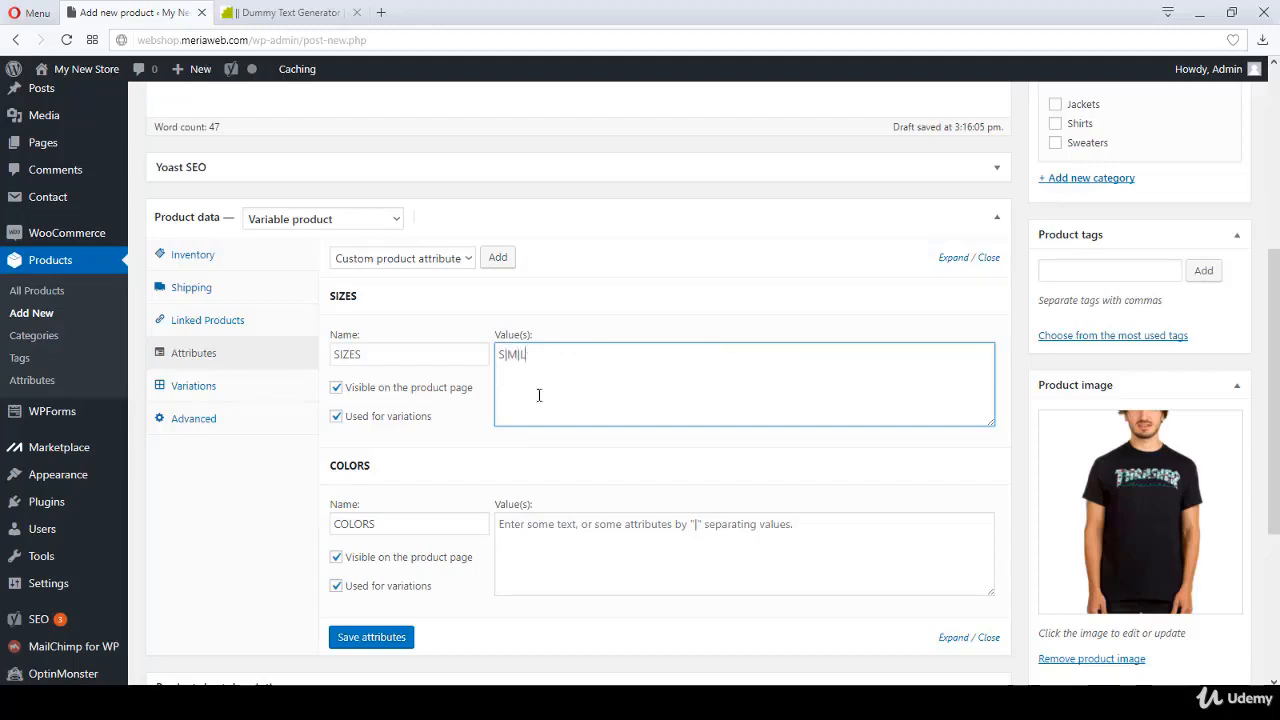
{"action": "left_click", "coordinate": [556, 527]}
{"action": "type", "text": "BLAC"}
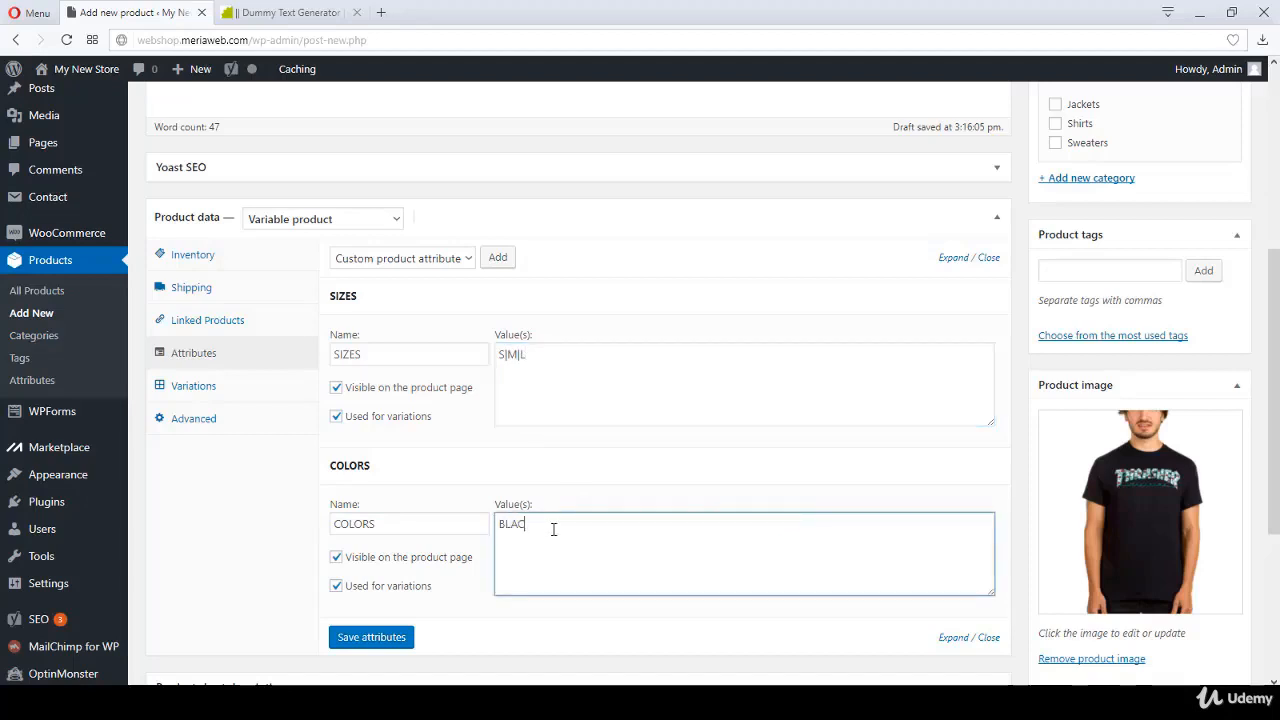
{"action": "type", "text": "K|WHITE"}
{"action": "left_click", "coordinate": [396, 638]}
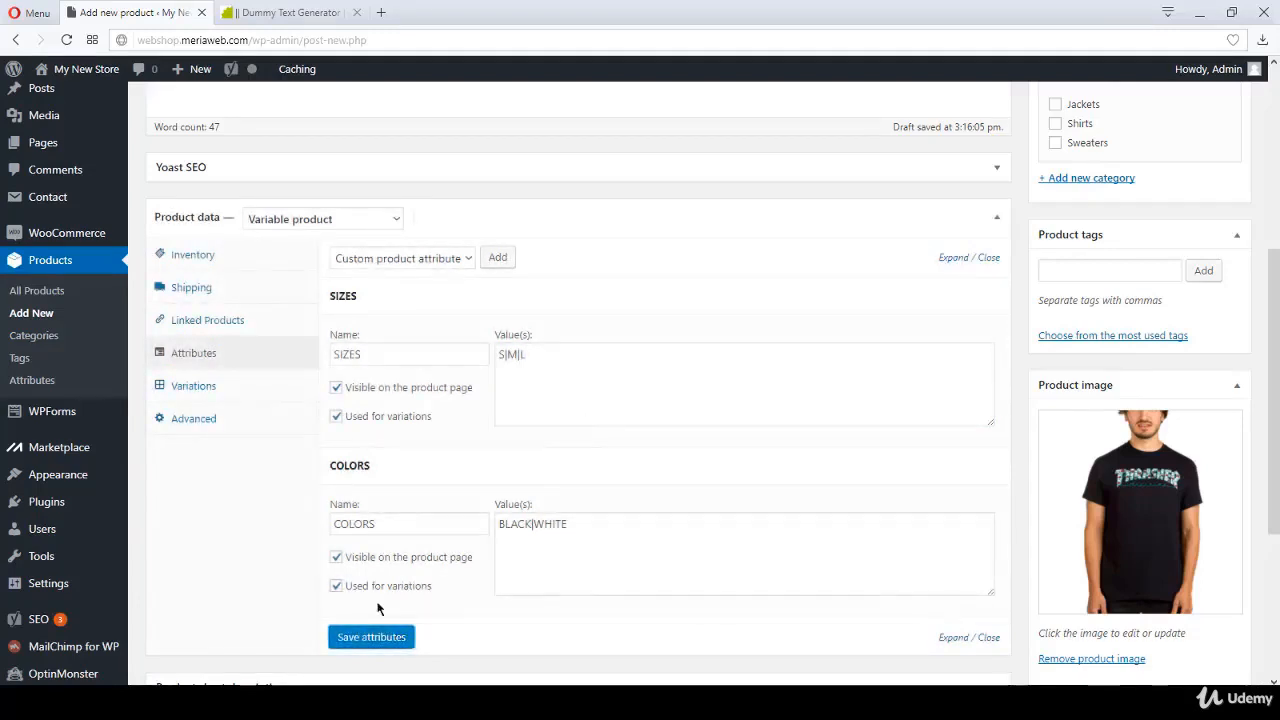
Generate product variations from all attributes and confirm linking every size and color combination
{"action": "left_click", "coordinate": [220, 397]}
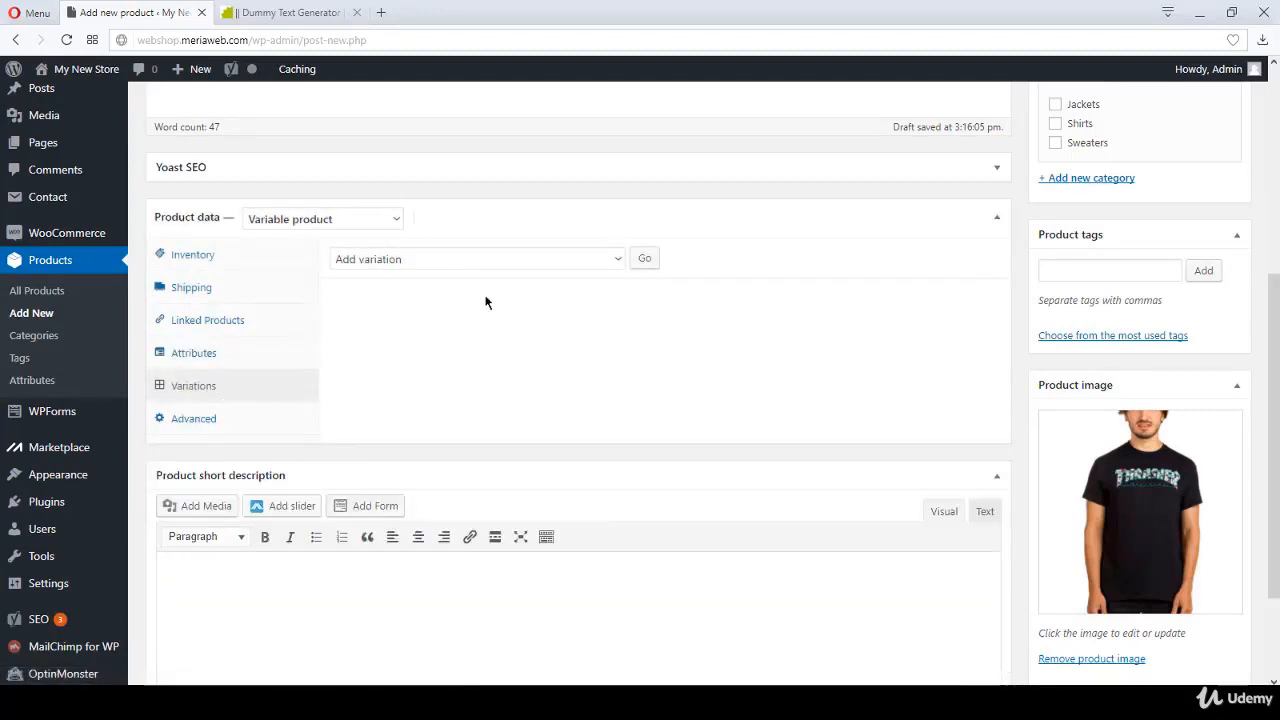
{"action": "left_click", "coordinate": [532, 262]}
{"action": "left_click", "coordinate": [521, 294]}
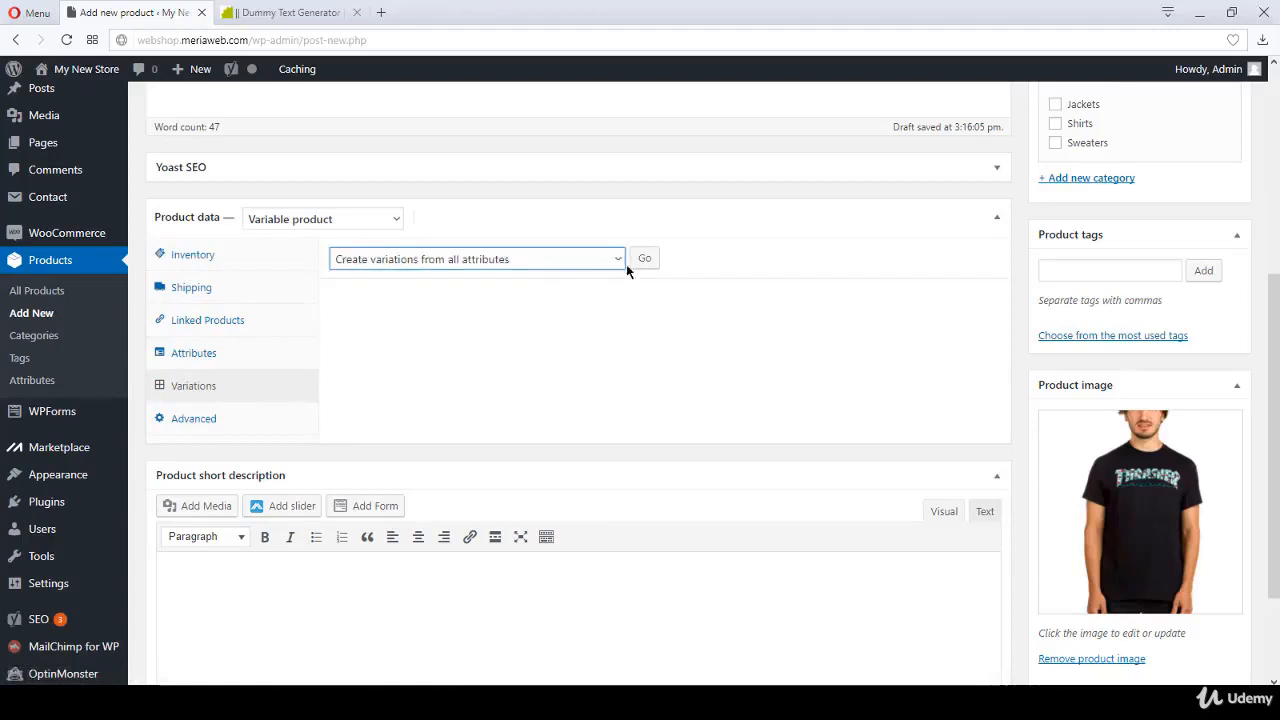
{"action": "left_click", "coordinate": [641, 262]}
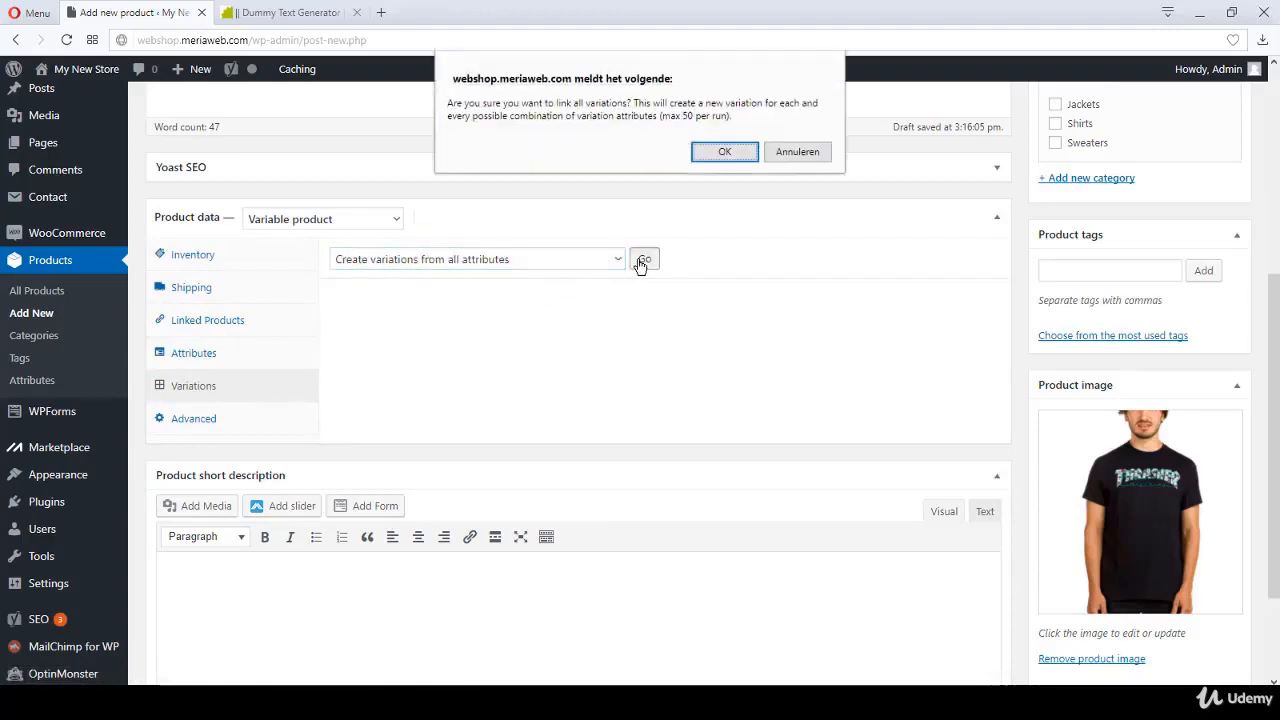
{"action": "left_click", "coordinate": [714, 156]}
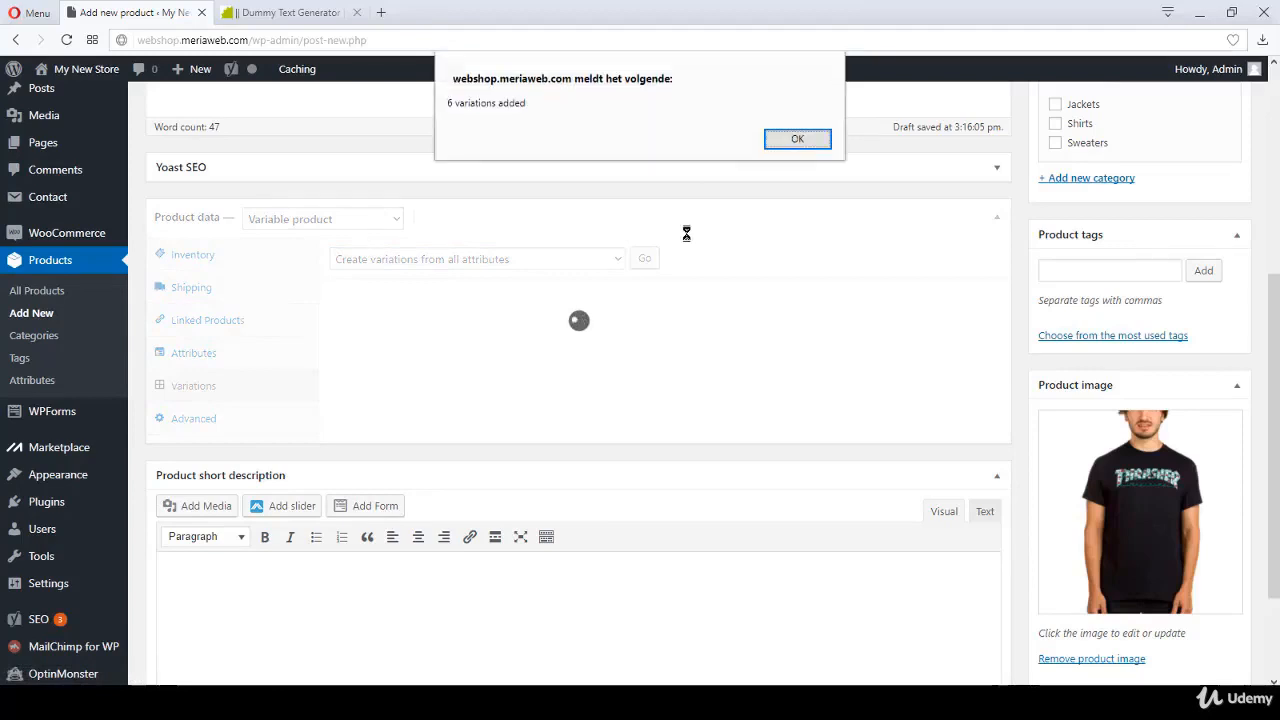
{"action": "left_click", "coordinate": [798, 138]}
Set the default form values of the variations to size M and color BLACK
{"action": "scroll", "coordinate": [705, 278], "scroll_direction": "down", "scroll_amount": 1}
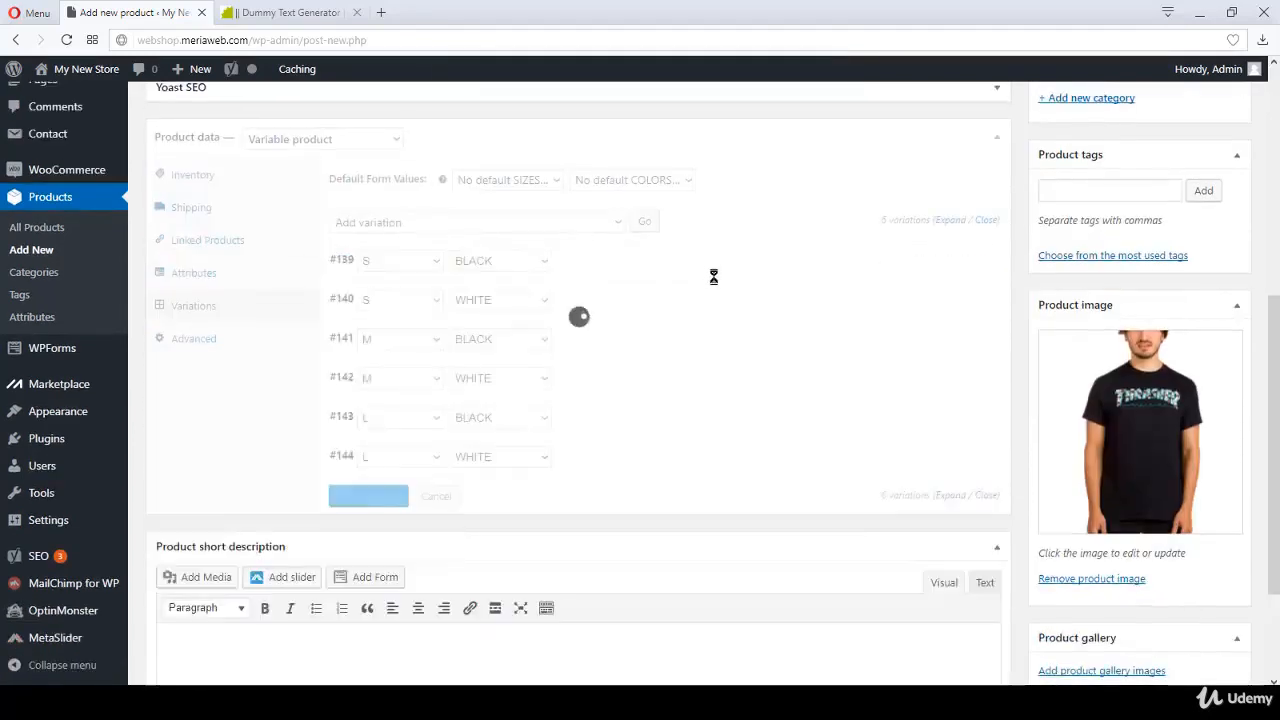
{"action": "left_click", "coordinate": [532, 182]}
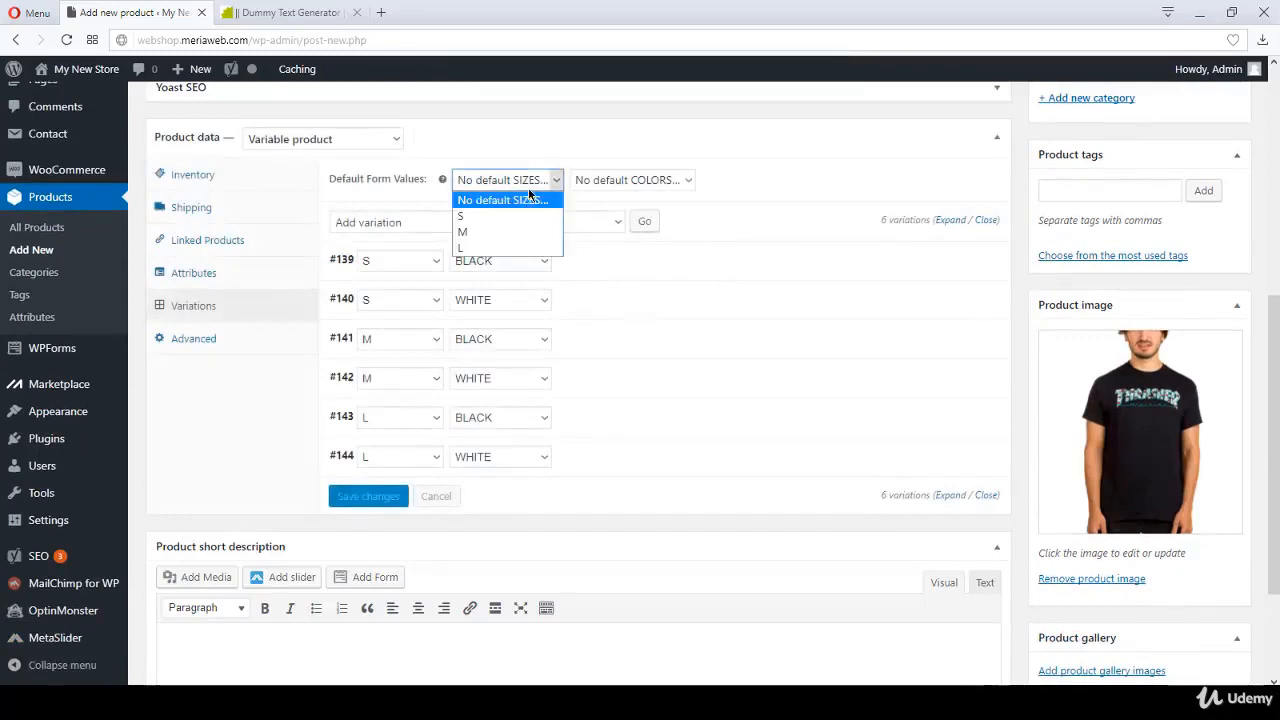
{"action": "left_click", "coordinate": [512, 226]}
{"action": "left_click", "coordinate": [617, 182]}
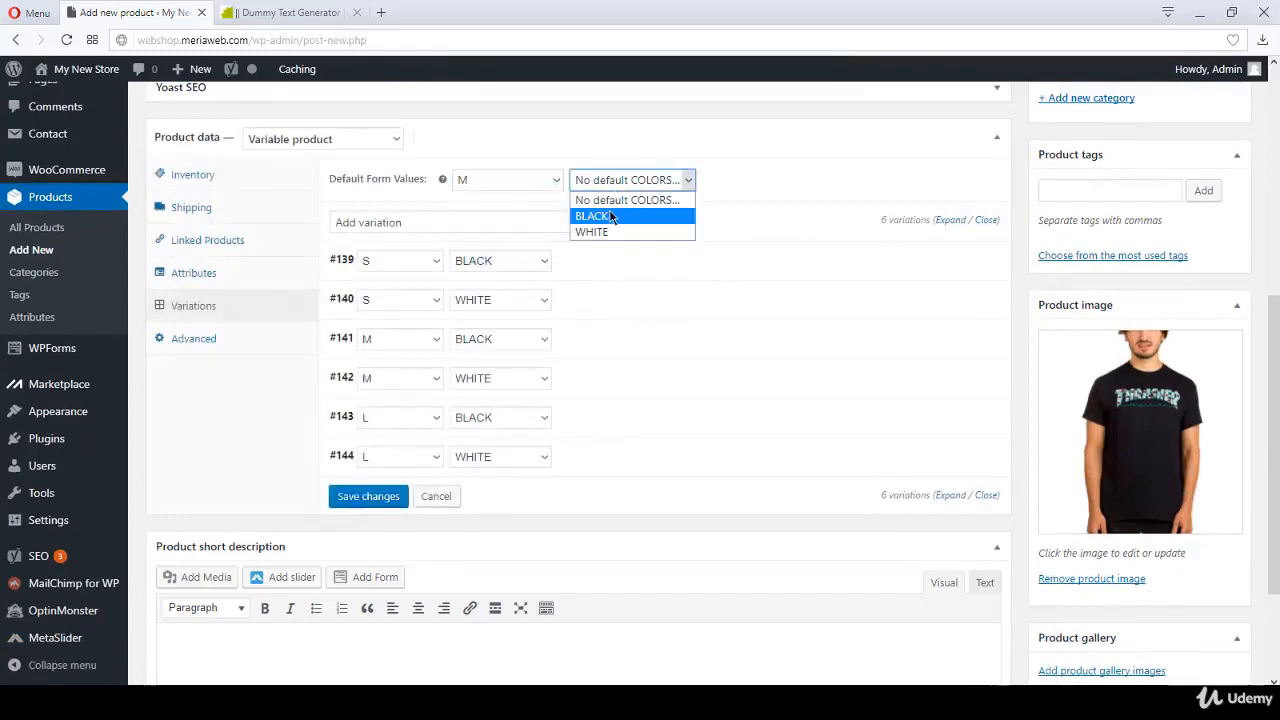
{"action": "left_click", "coordinate": [612, 217]}
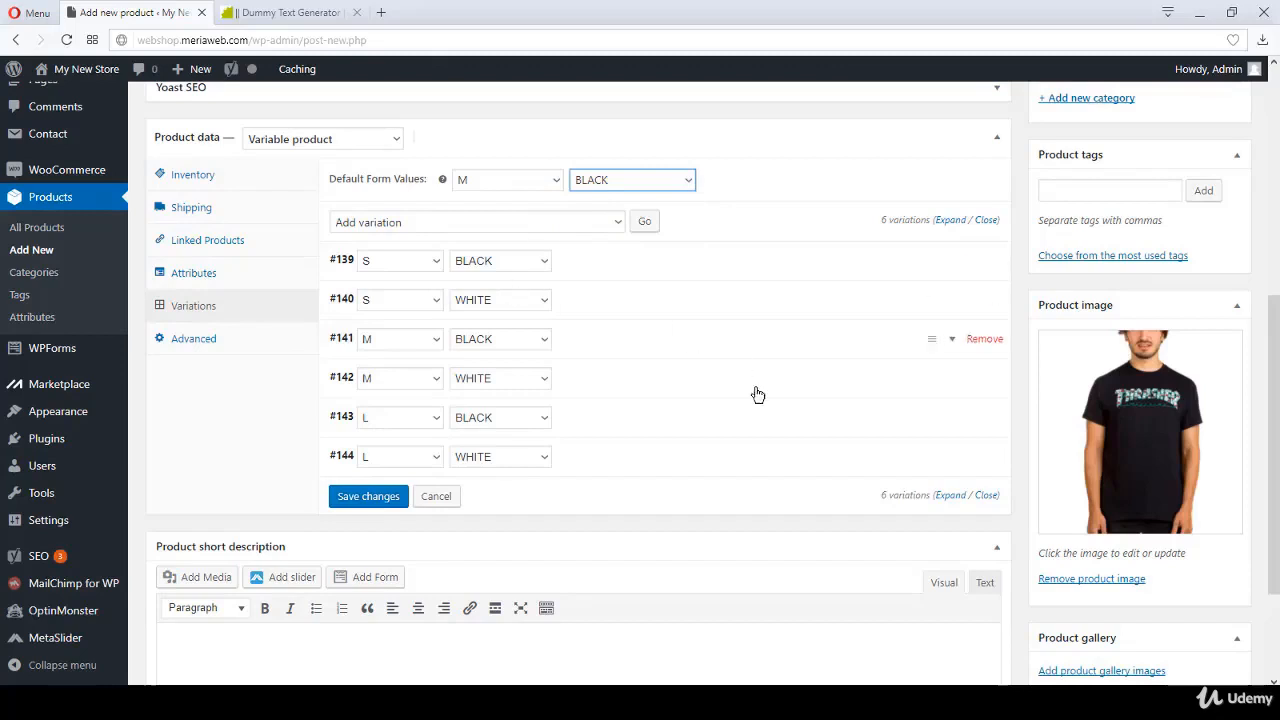
Expand all variations and enable stock management for the S / BLACK variation with a stock quantity of 250
{"action": "left_click", "coordinate": [947, 498]}
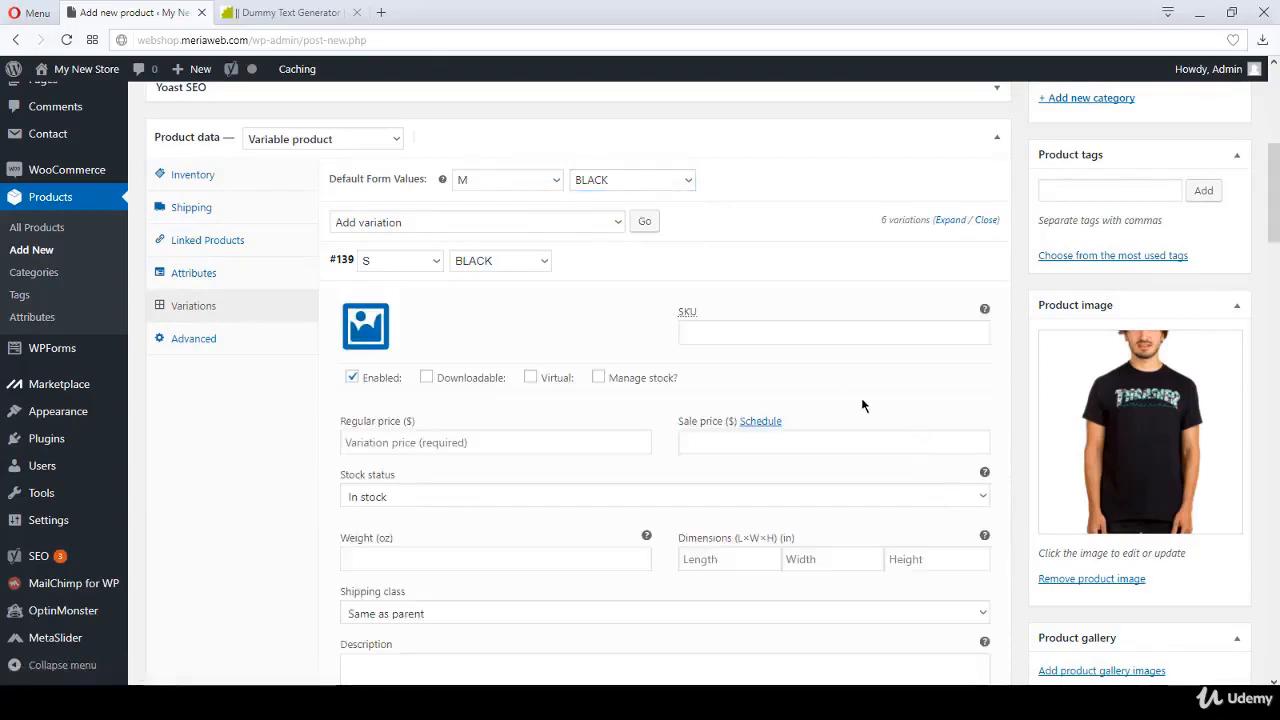
{"action": "scroll", "coordinate": [863, 403], "scroll_direction": "down", "scroll_amount": 3}
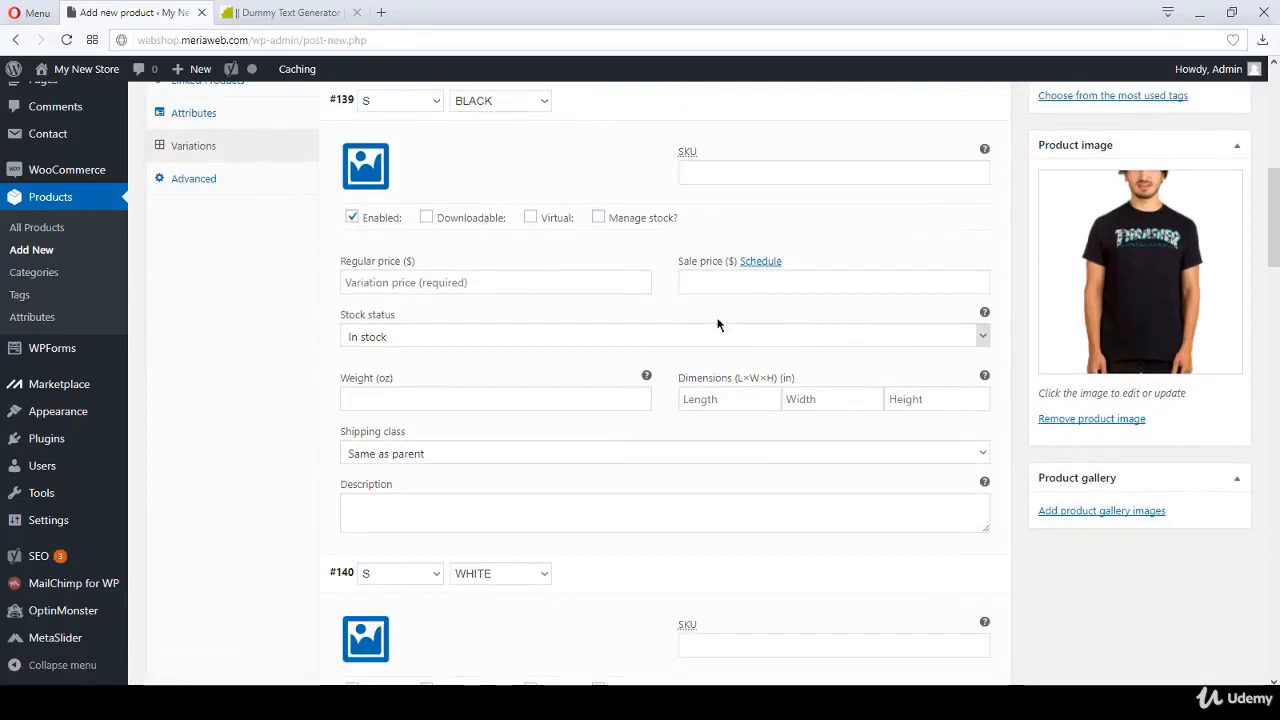
{"action": "left_click", "coordinate": [598, 217]}
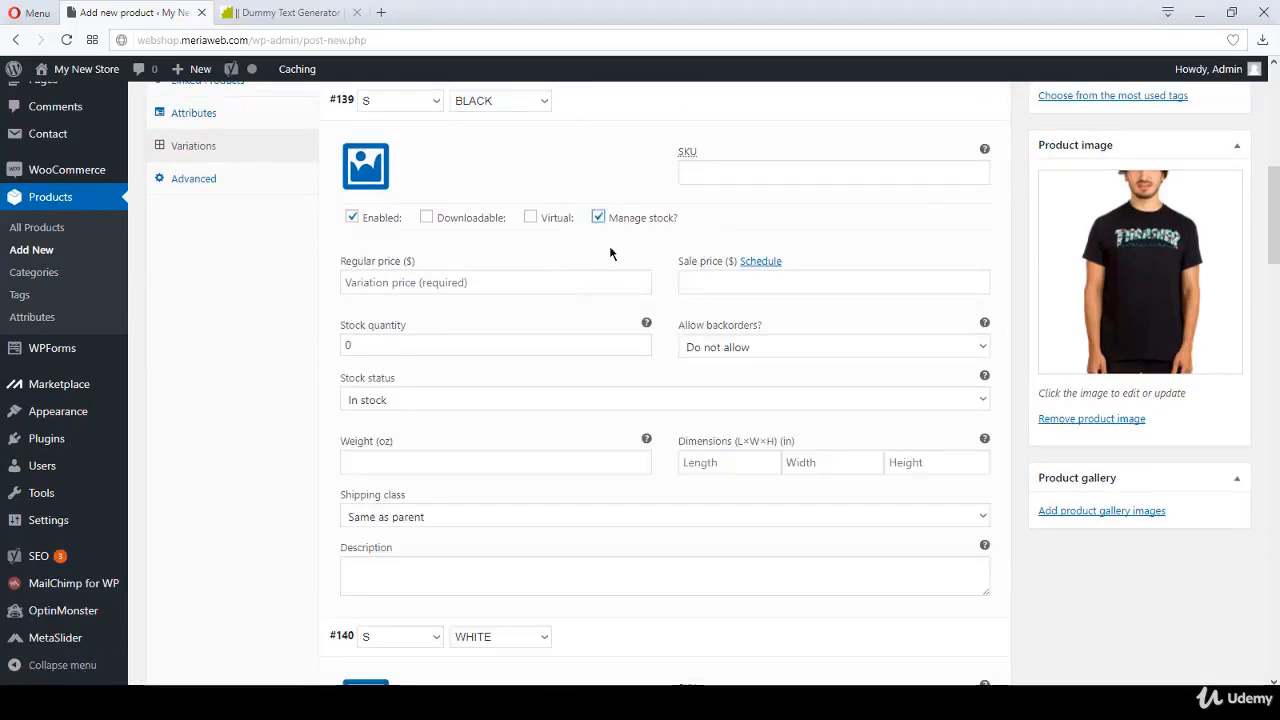
{"action": "left_click", "coordinate": [400, 342]}
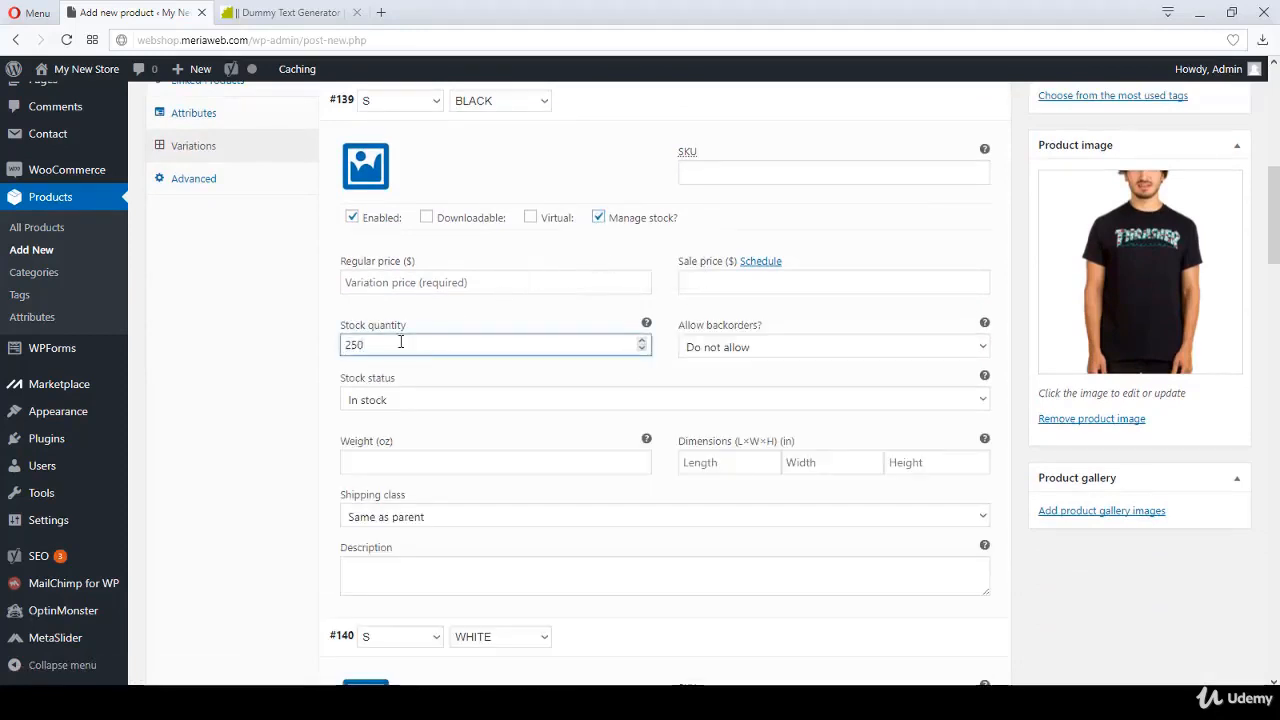
Set the S / BLACK variation's regular price to 30 and its sale price to 25
{"action": "left_click", "coordinate": [407, 286]}
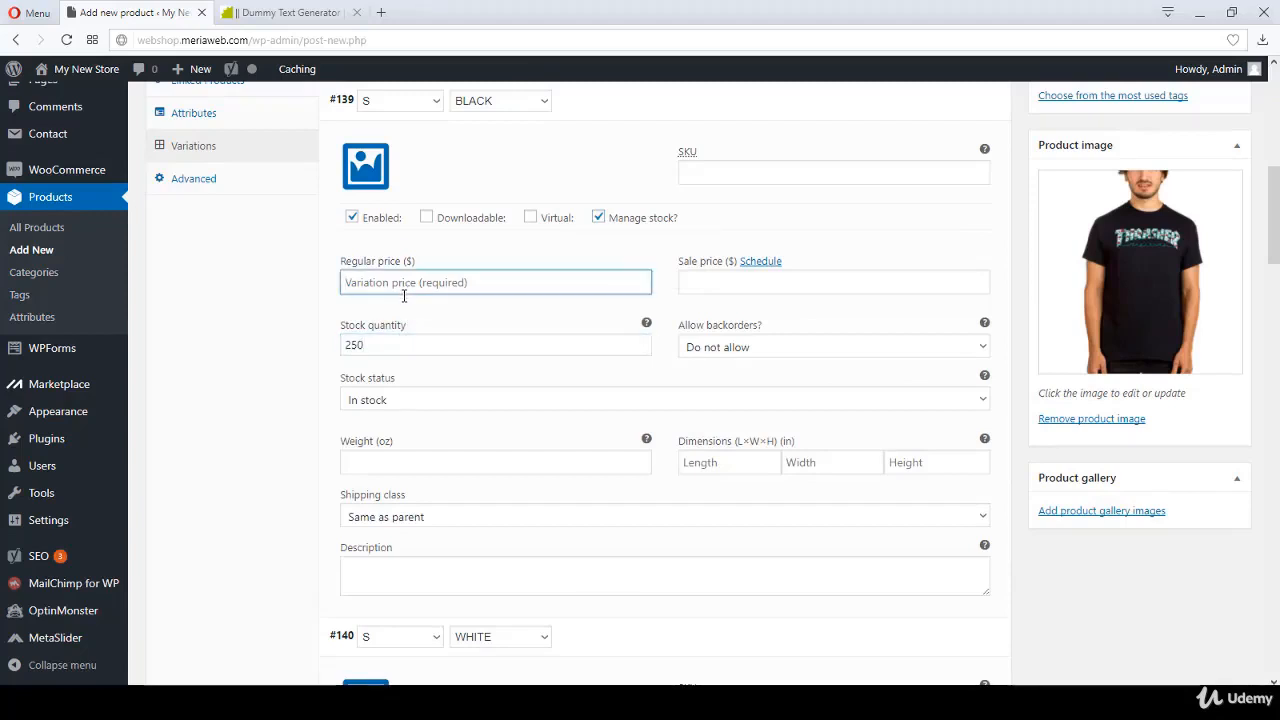
{"action": "type", "text": "30"}
{"action": "left_click", "coordinate": [729, 286]}
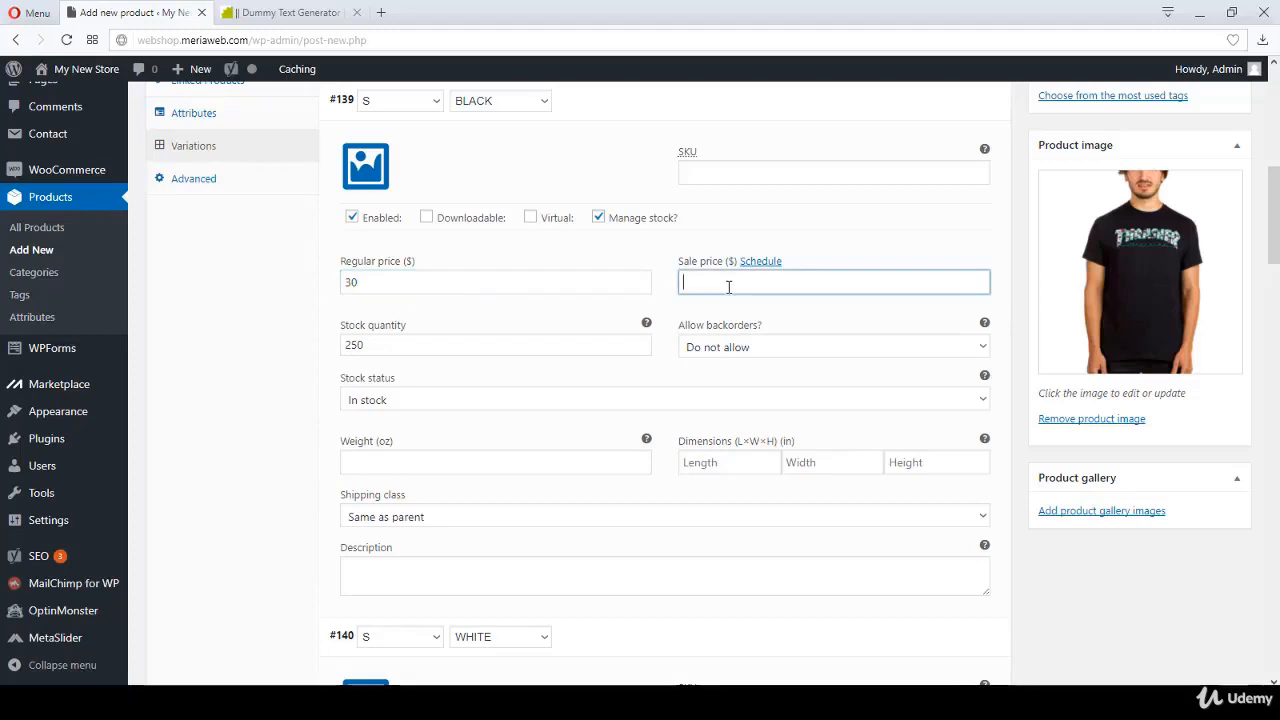
{"action": "type", "text": "25"}
Assign the black Thrasher T-shirt picture from the media library as the S / BLACK variation image
{"action": "left_click", "coordinate": [368, 168]}
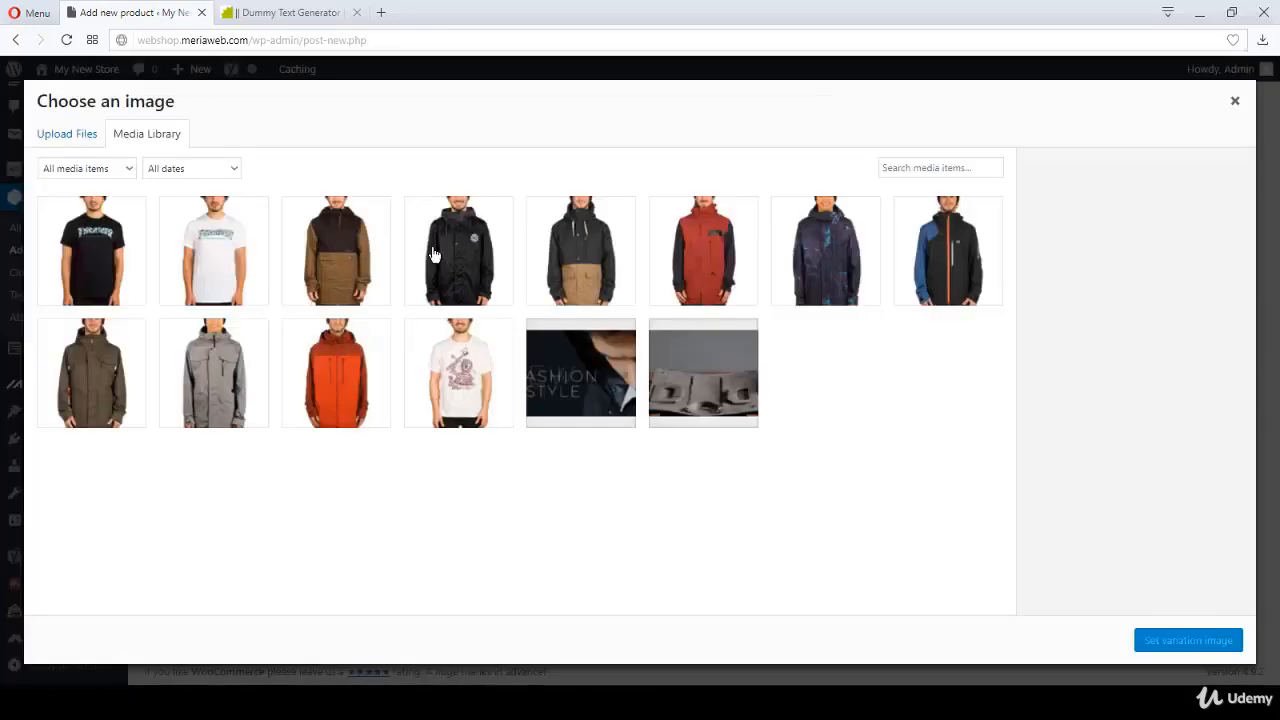
{"action": "left_click", "coordinate": [115, 256]}
{"action": "left_click", "coordinate": [1158, 642]}
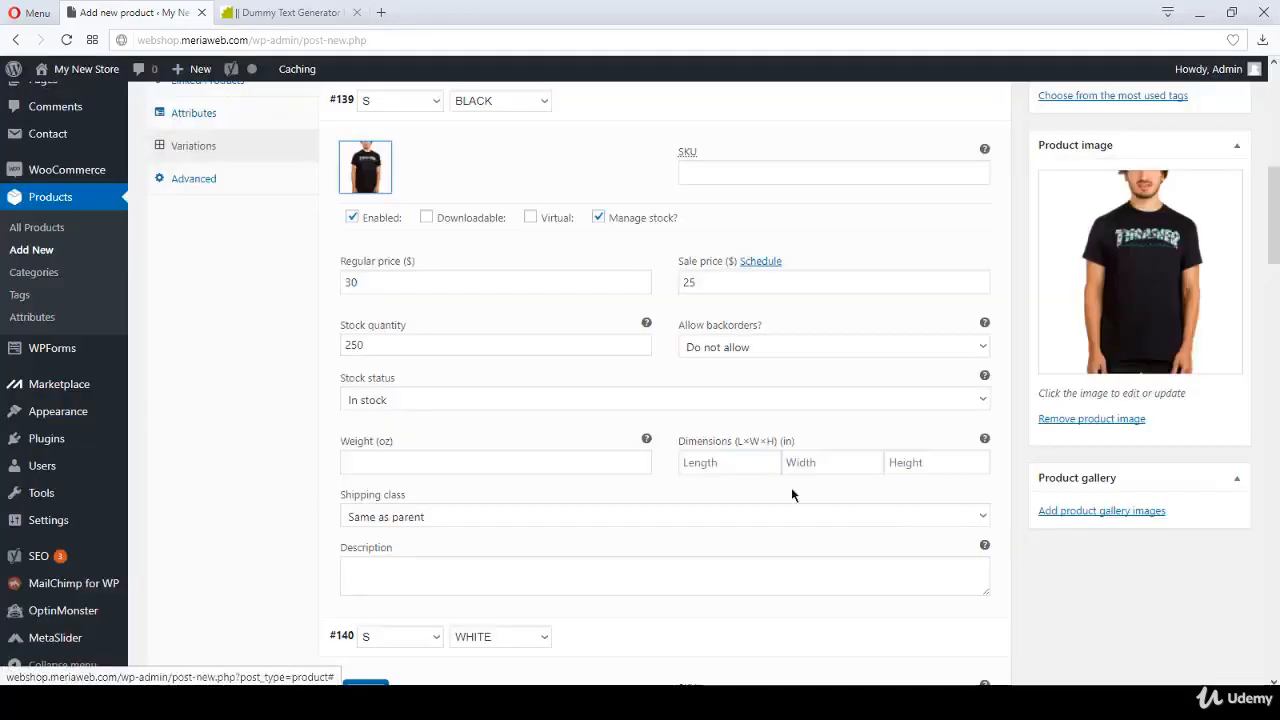
{"action": "left_click", "coordinate": [632, 463]}
{"action": "left_click", "coordinate": [708, 462]}
{"action": "left_click", "coordinate": [820, 462]}
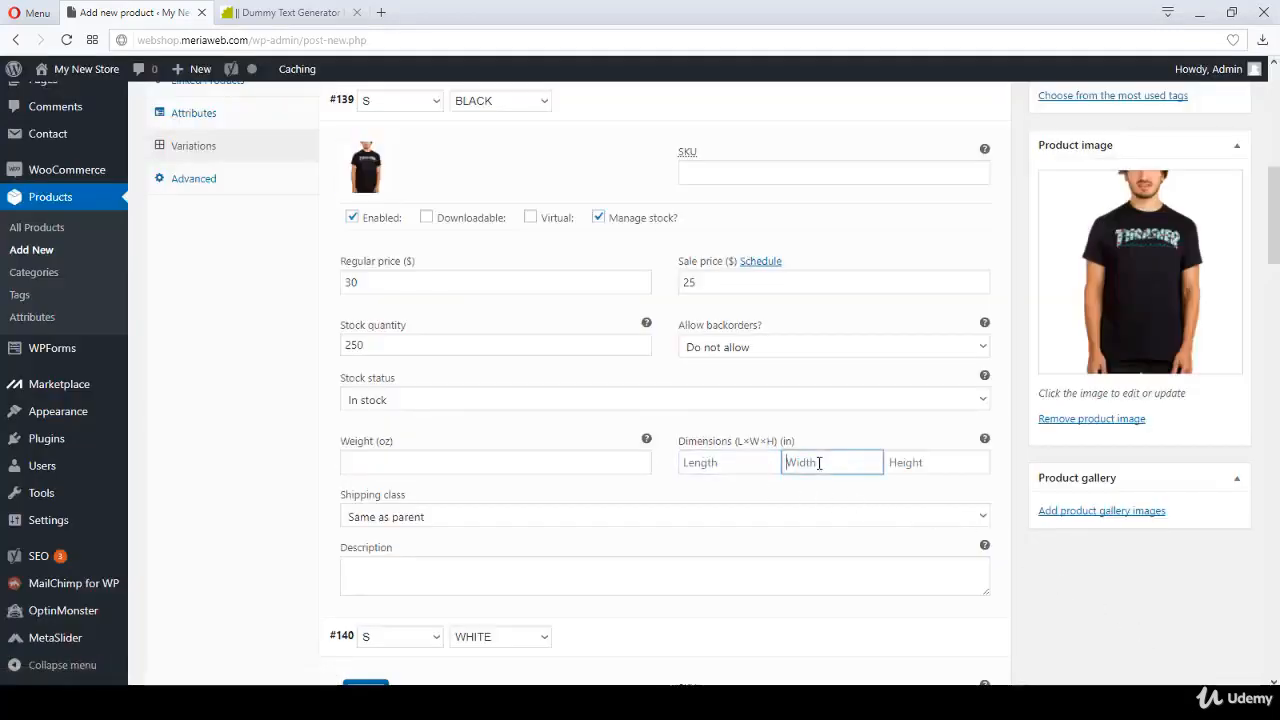
{"action": "left_click", "coordinate": [907, 463]}
{"action": "scroll", "coordinate": [855, 466], "scroll_direction": "down", "scroll_amount": 1}
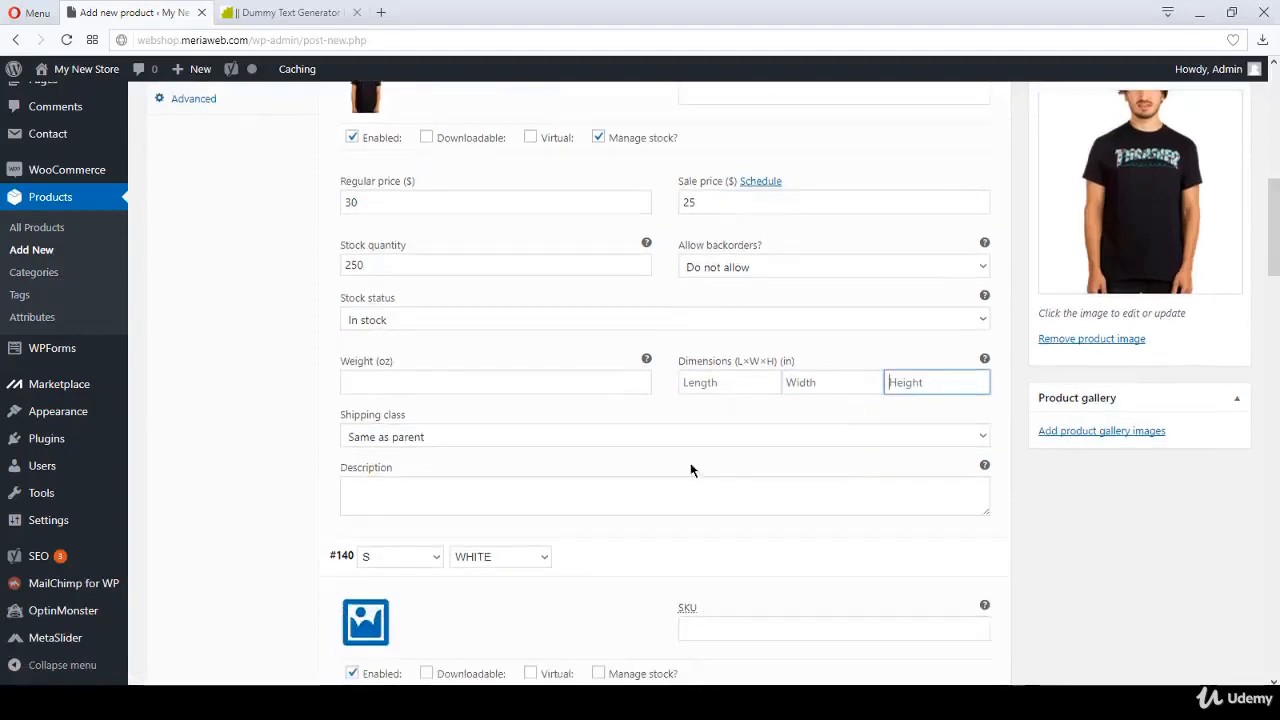
{"action": "left_click", "coordinate": [632, 483]}
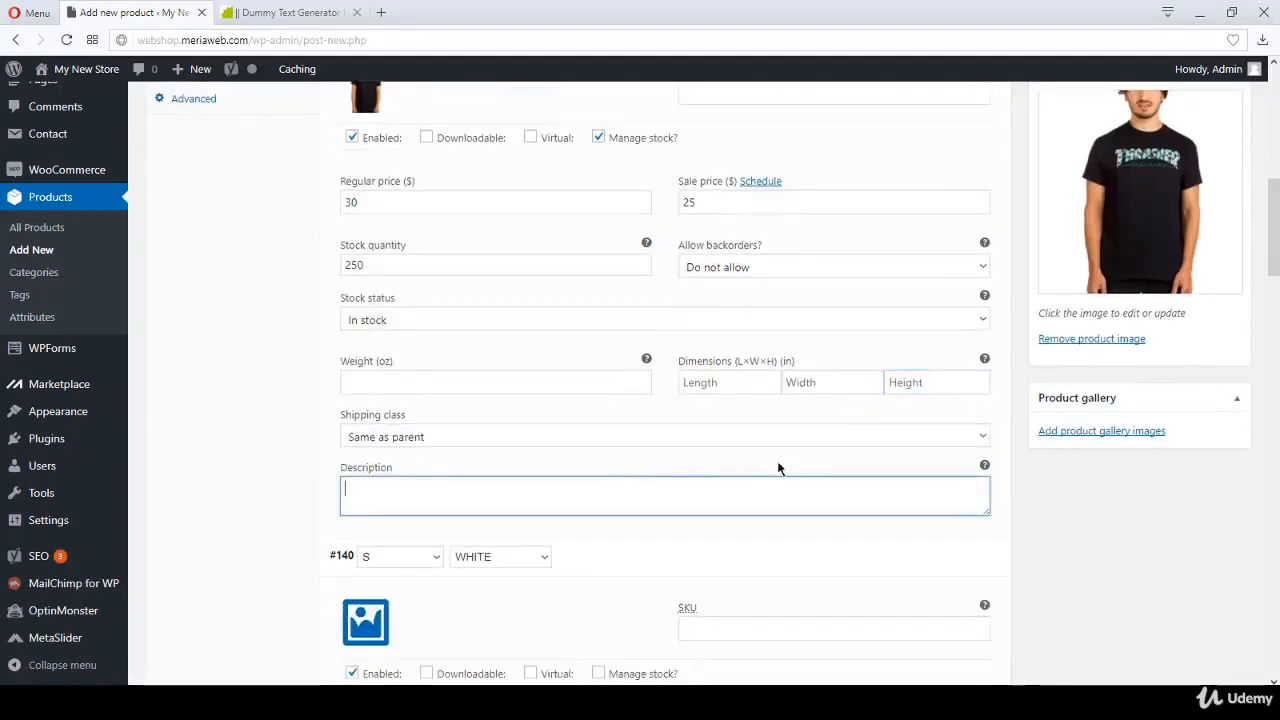
Enable stock management for the S / WHITE variation and set its stock quantity to 100
{"action": "scroll", "coordinate": [778, 465], "scroll_direction": "down", "scroll_amount": 3}
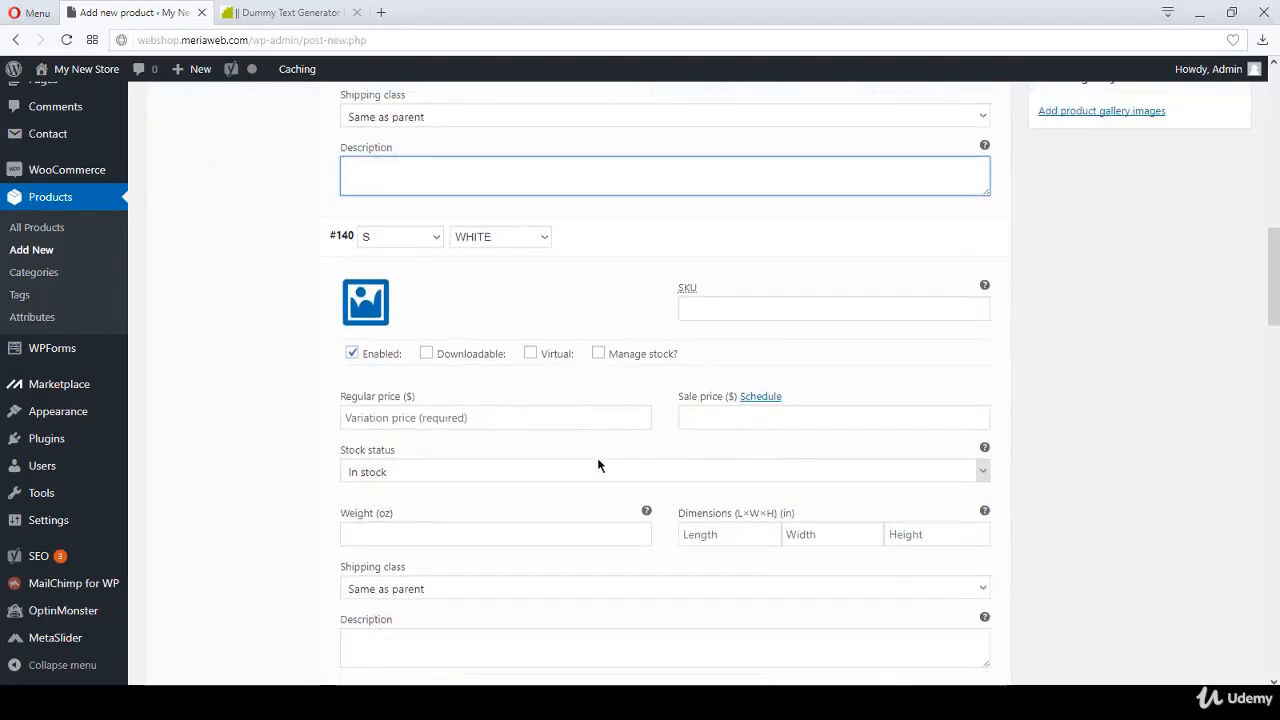
{"action": "left_click", "coordinate": [616, 462]}
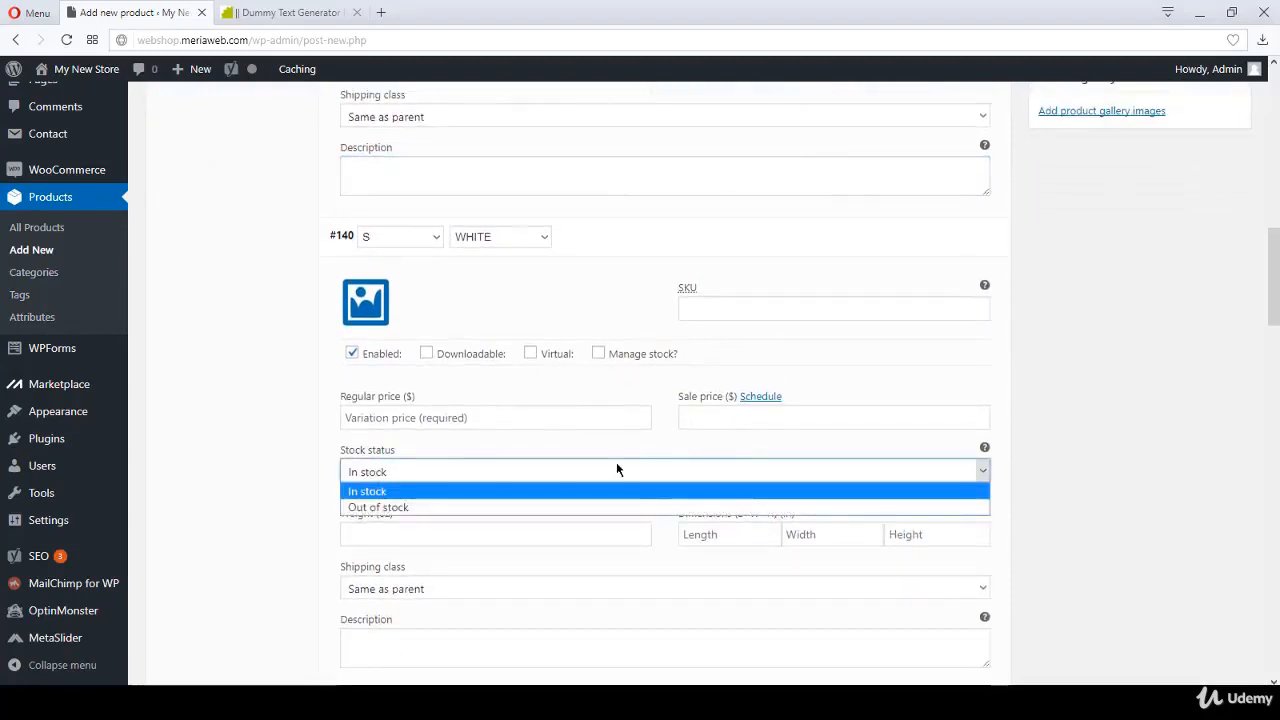
{"action": "left_click", "coordinate": [618, 460]}
{"action": "left_click", "coordinate": [622, 357]}
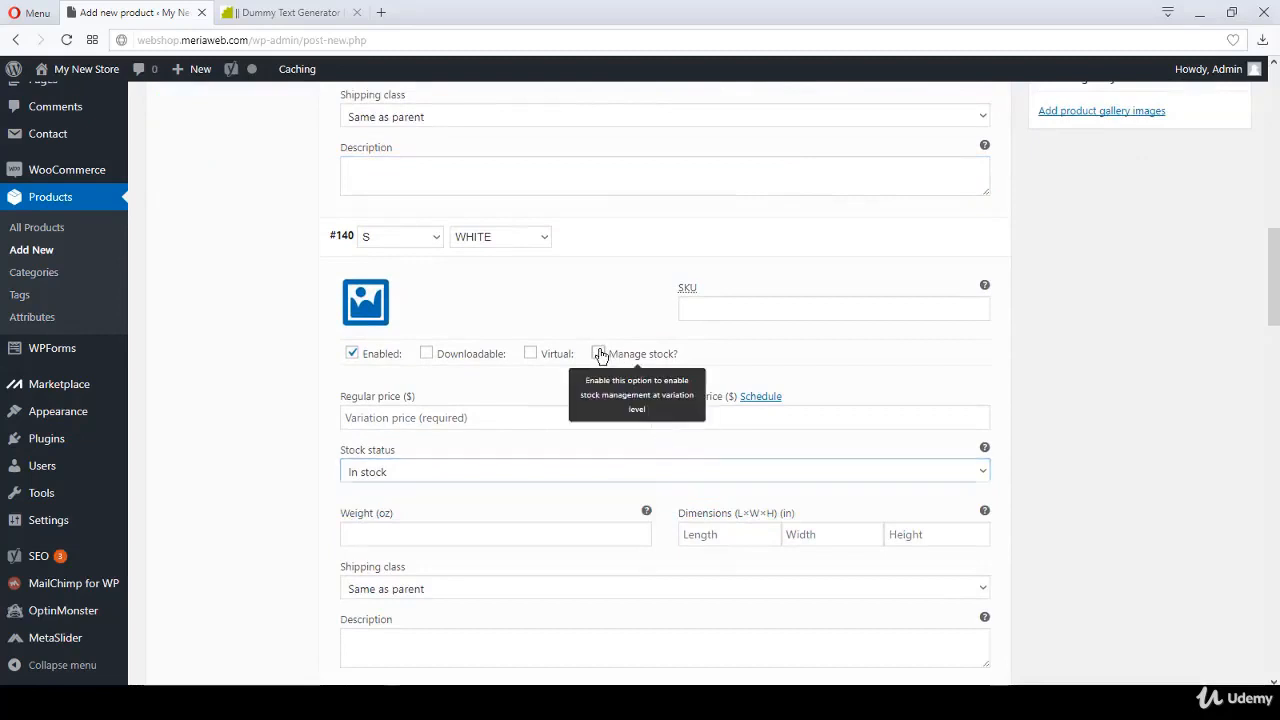
{"action": "left_click", "coordinate": [505, 478]}
{"action": "double_click", "coordinate": [350, 480]}
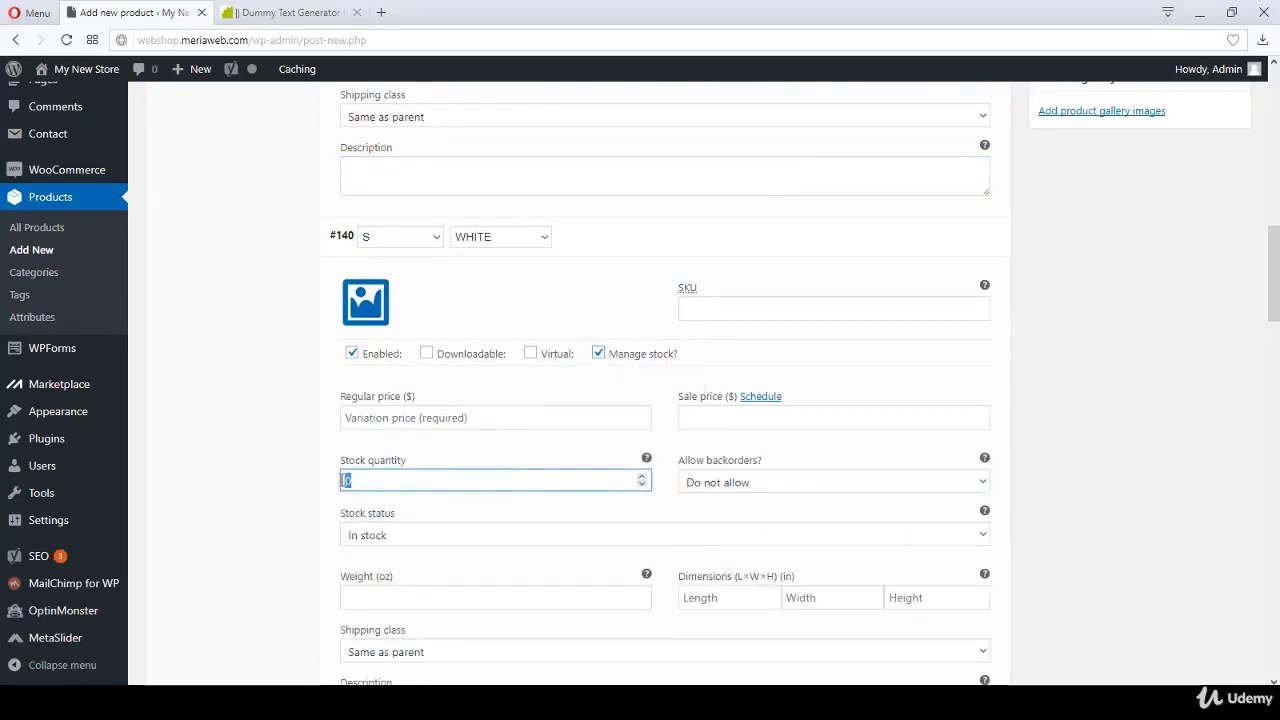
{"action": "key", "text": "BackSpace"}
{"action": "type", "text": "100"}
Set the S / WHITE variation's regular price to 30 and its sale price to 25
{"action": "left_click", "coordinate": [447, 422]}
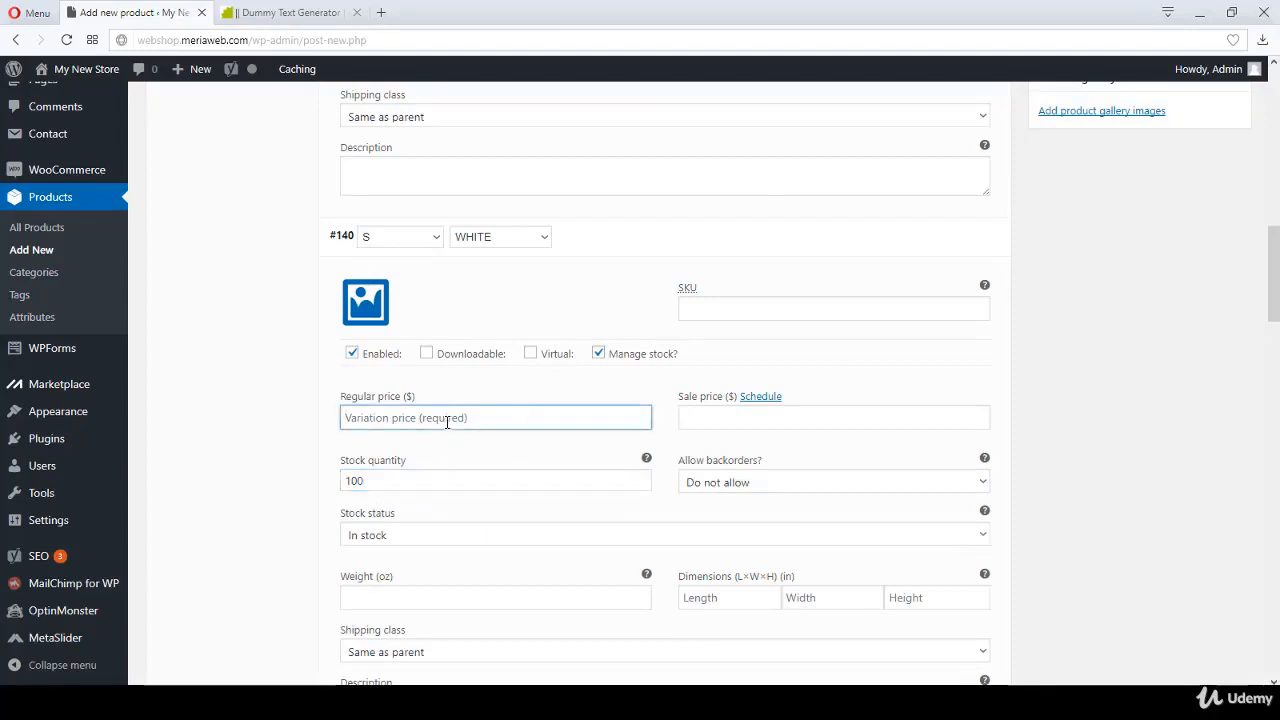
{"action": "type", "text": "30"}
{"action": "left_click", "coordinate": [700, 421]}
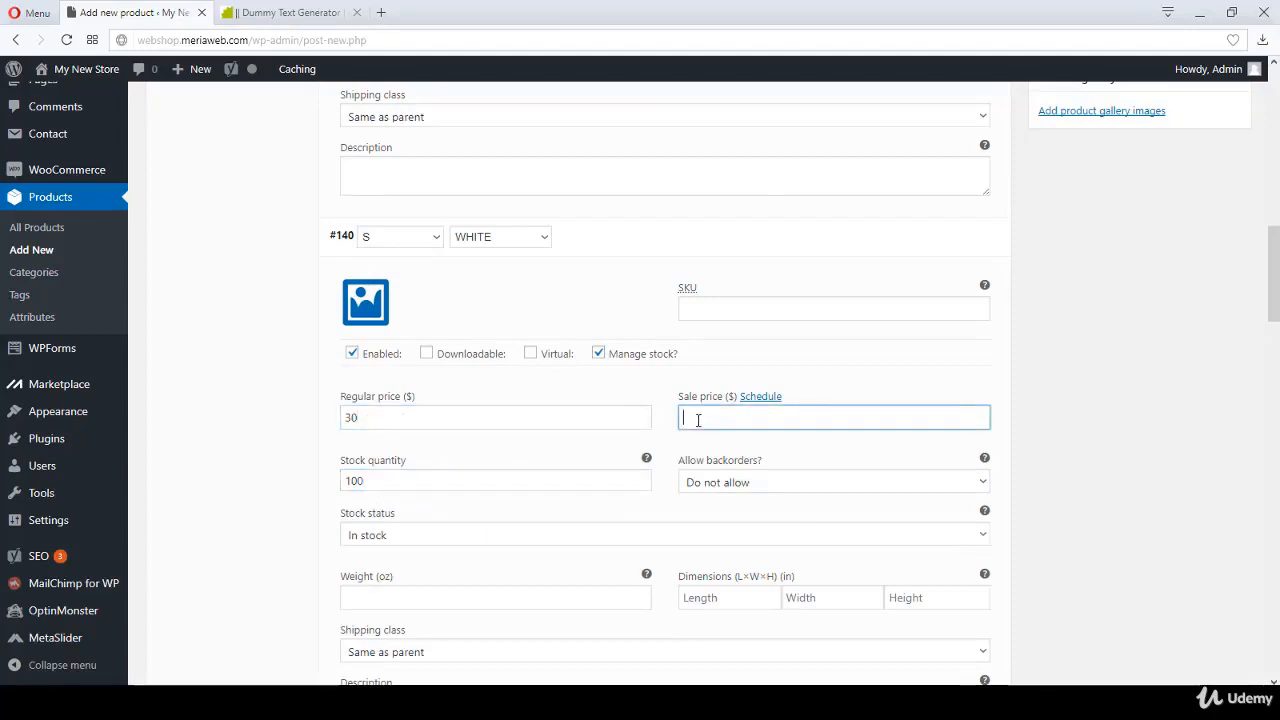
{"action": "type", "text": "25"}
Assign white.jpg from the media library as the S / WHITE variation image
{"action": "left_click", "coordinate": [365, 302]}
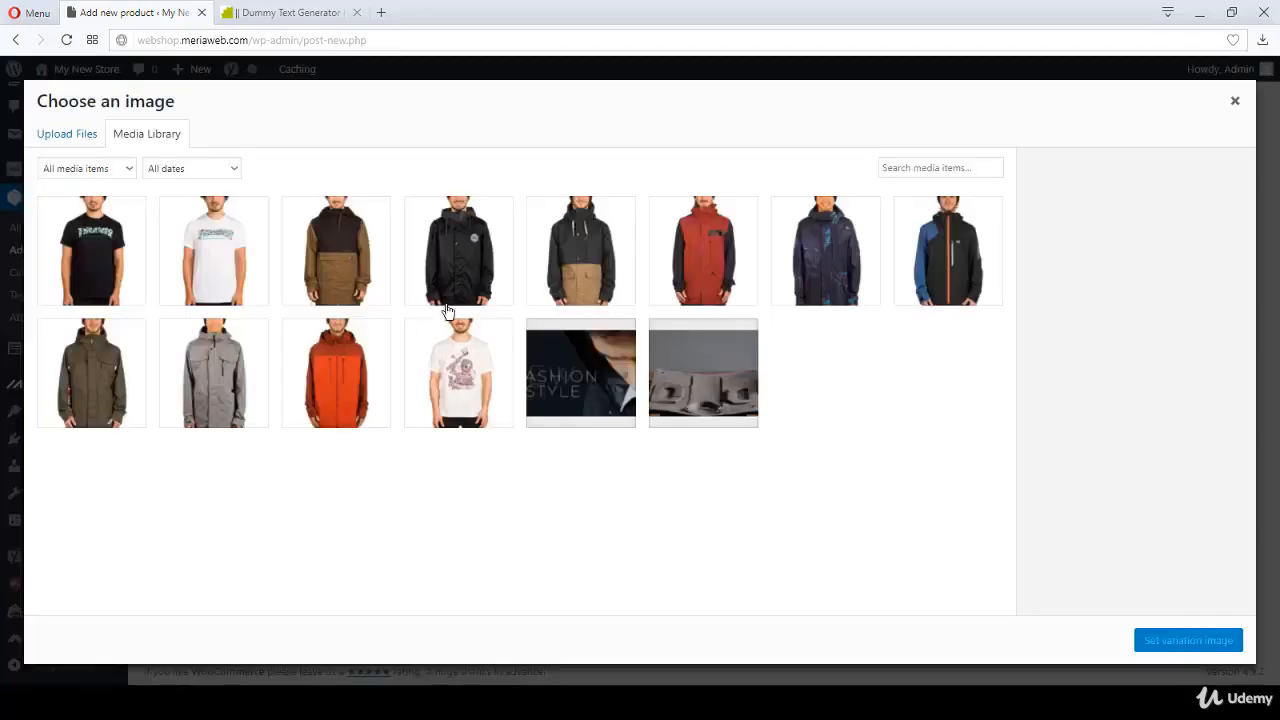
{"action": "left_click", "coordinate": [218, 272]}
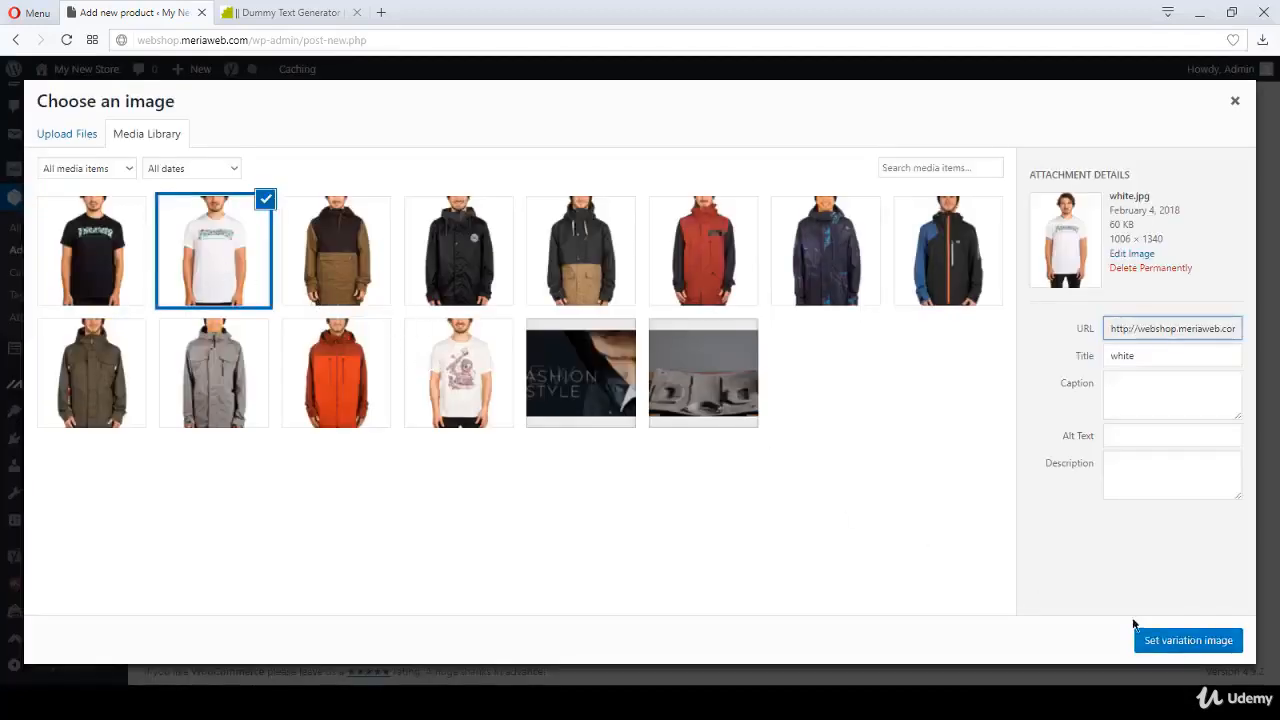
{"action": "left_click", "coordinate": [1154, 640]}
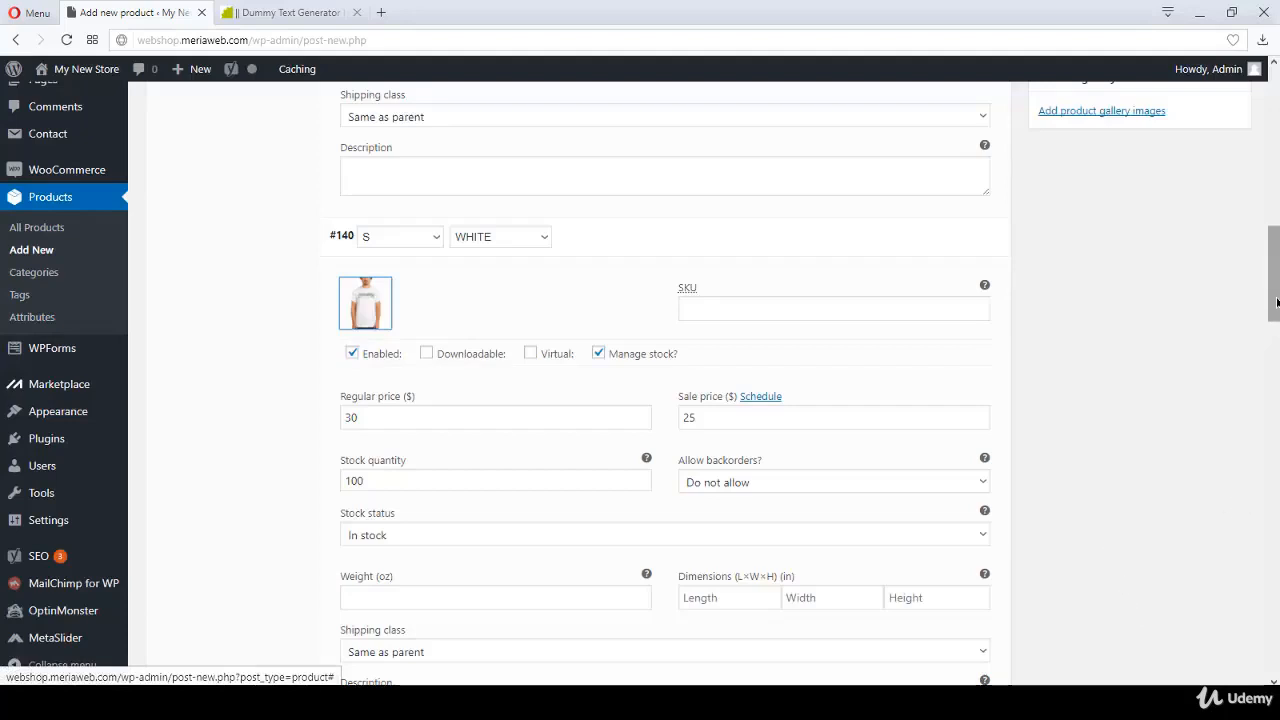
Publish the Shirts product and open its store page
{"action": "left_click_drag", "start_coordinate": [1273, 309], "coordinate": [1262, 160]}
{"action": "left_click", "coordinate": [1236, 211]}
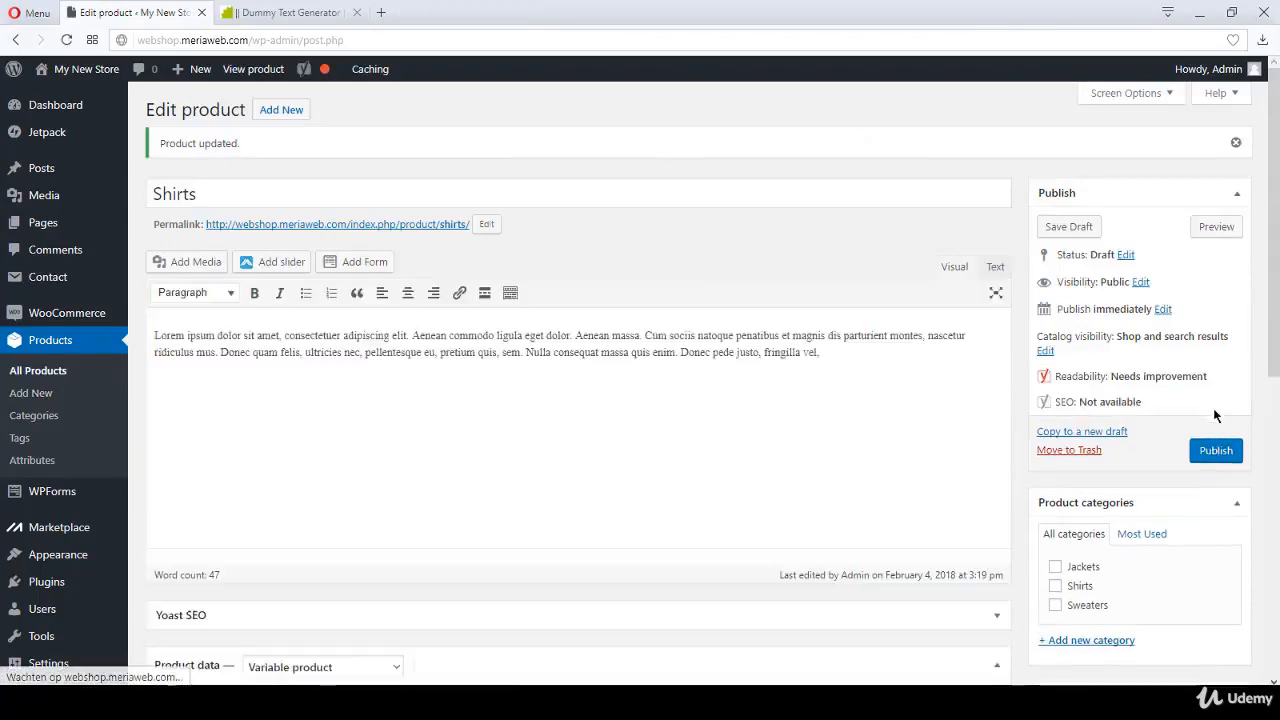
{"action": "left_click", "coordinate": [1215, 452]}
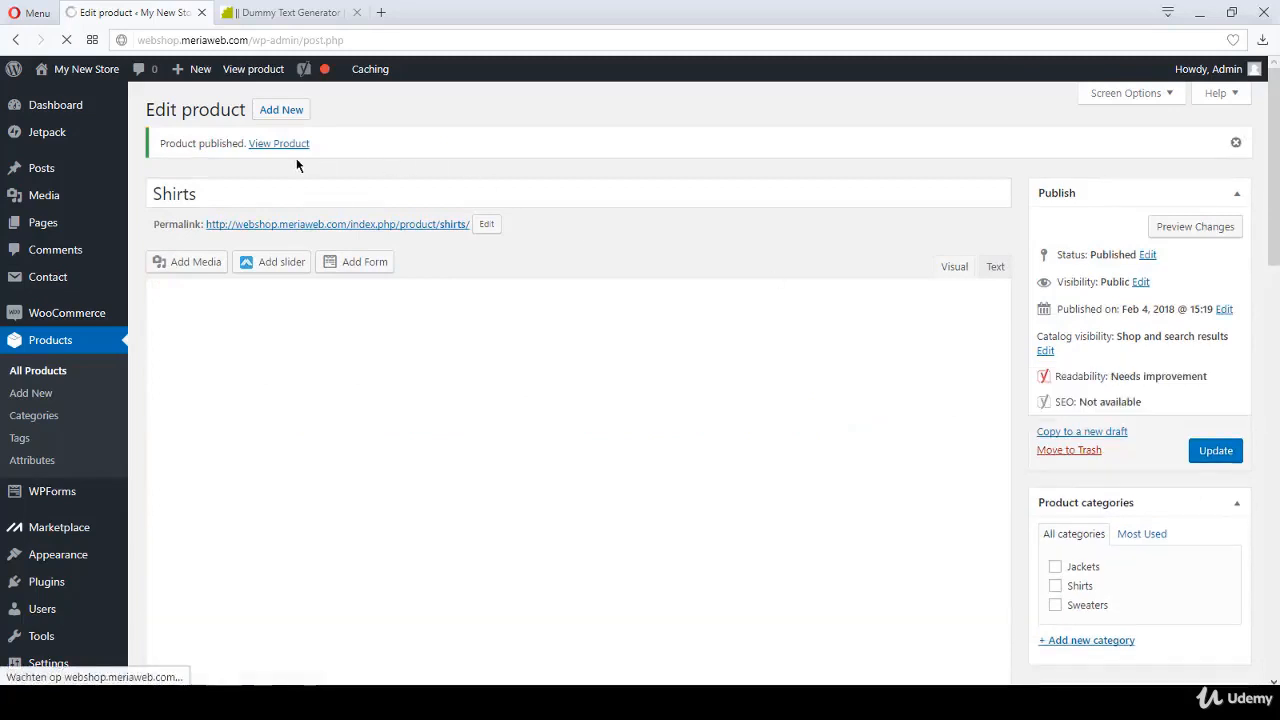
{"action": "left_click", "coordinate": [288, 147]}
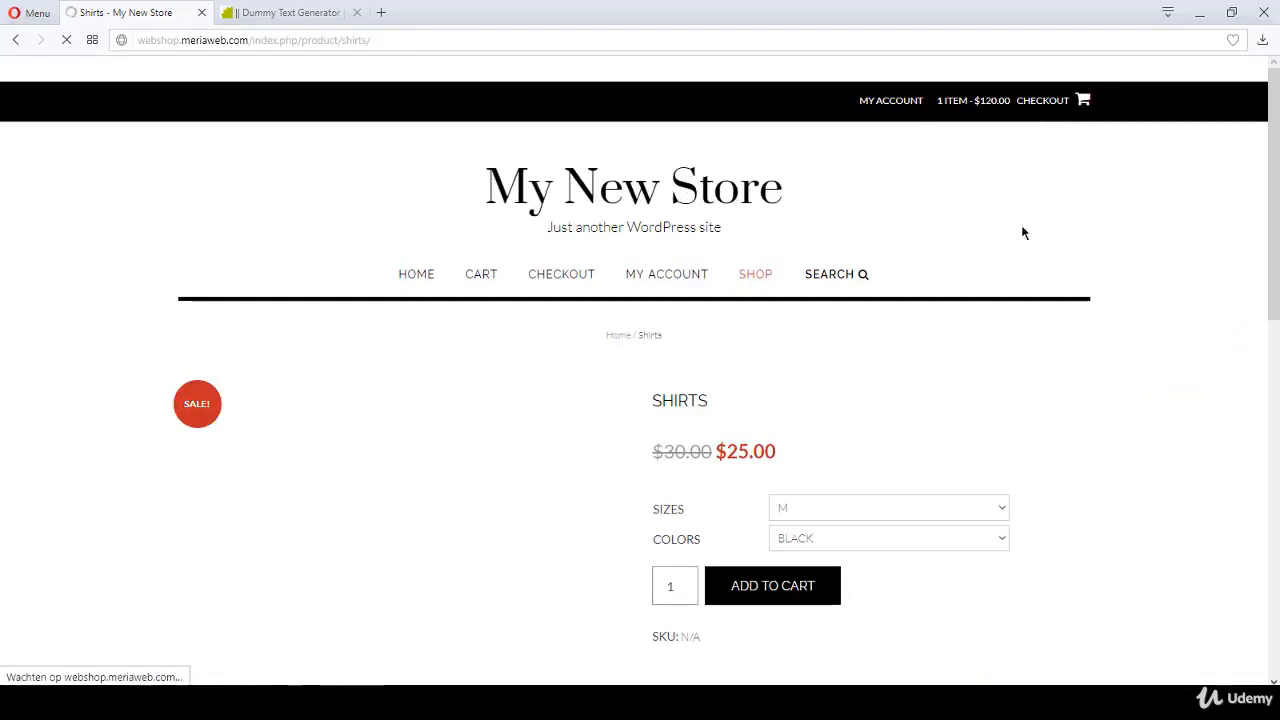
Check the variations on the Shirts store page by viewing size S in BLACK and in WHITE and looking through the available sizes
{"action": "scroll", "coordinate": [823, 391], "scroll_direction": "down", "scroll_amount": 2}
{"action": "left_click", "coordinate": [834, 292]}
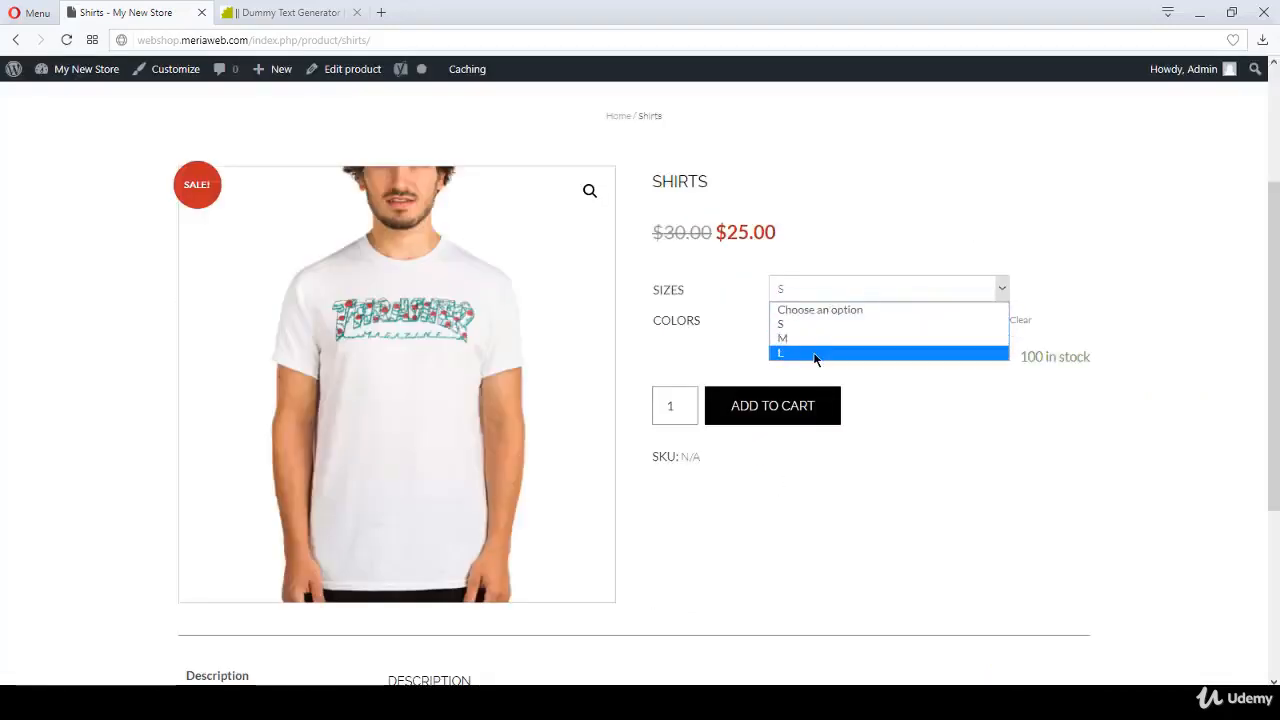
{"action": "left_click", "coordinate": [814, 327]}
{"action": "left_click", "coordinate": [814, 325]}
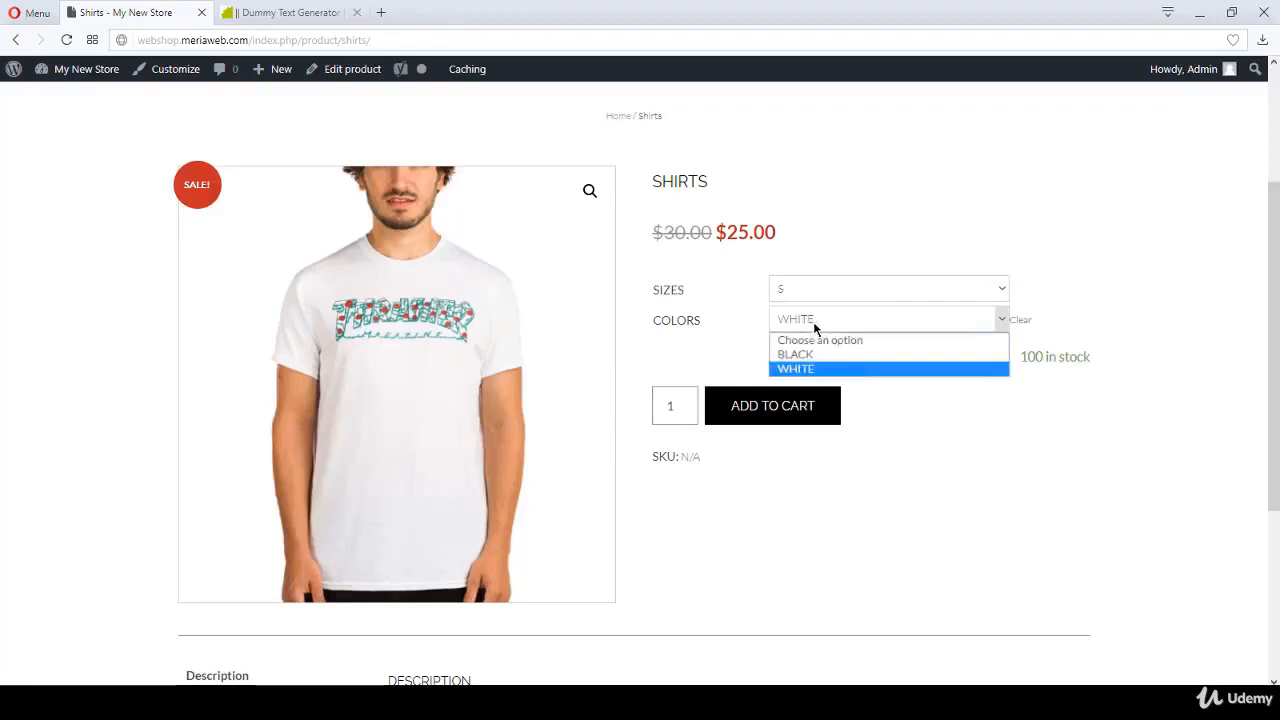
{"action": "left_click", "coordinate": [811, 355]}
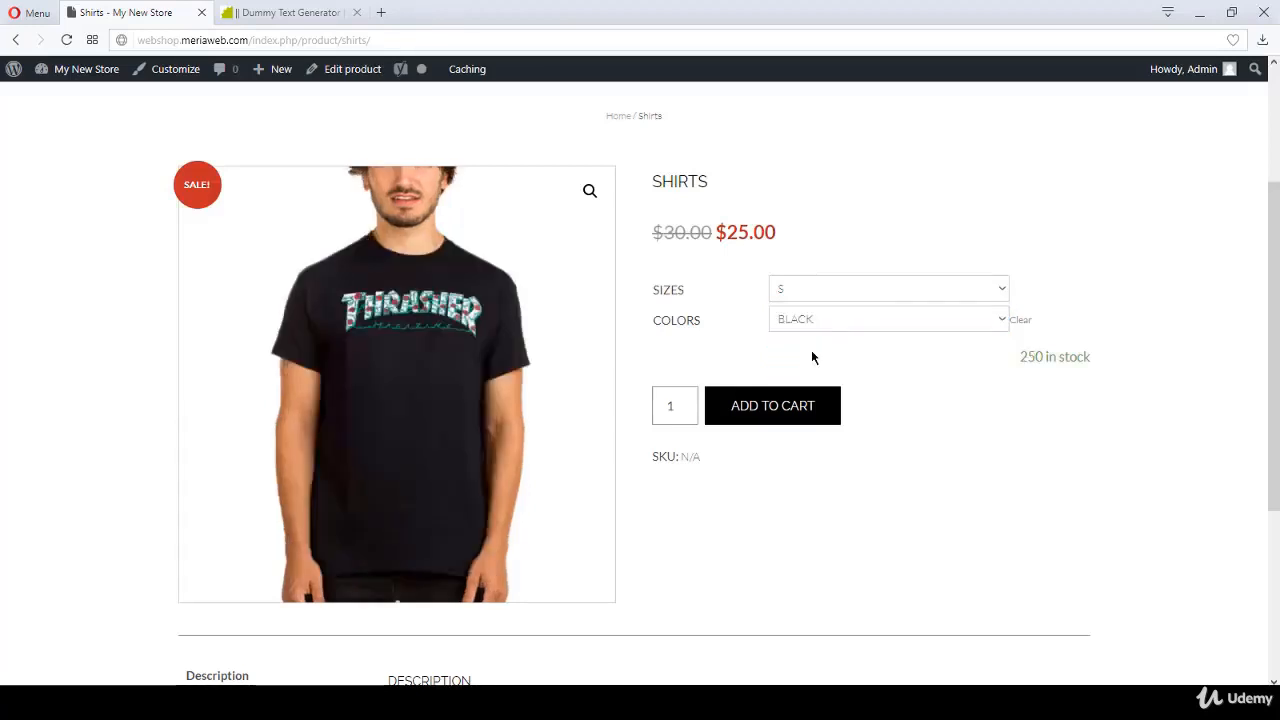
{"action": "left_click", "coordinate": [807, 321]}
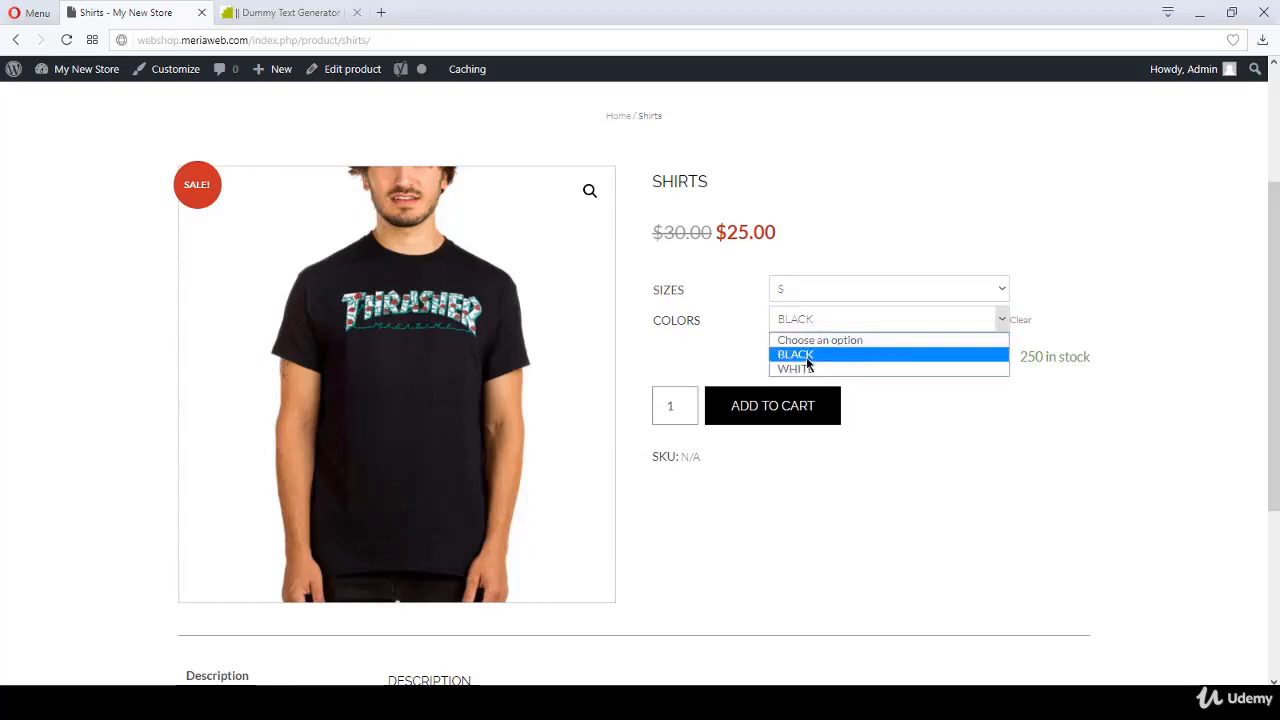
{"action": "left_click", "coordinate": [810, 369]}
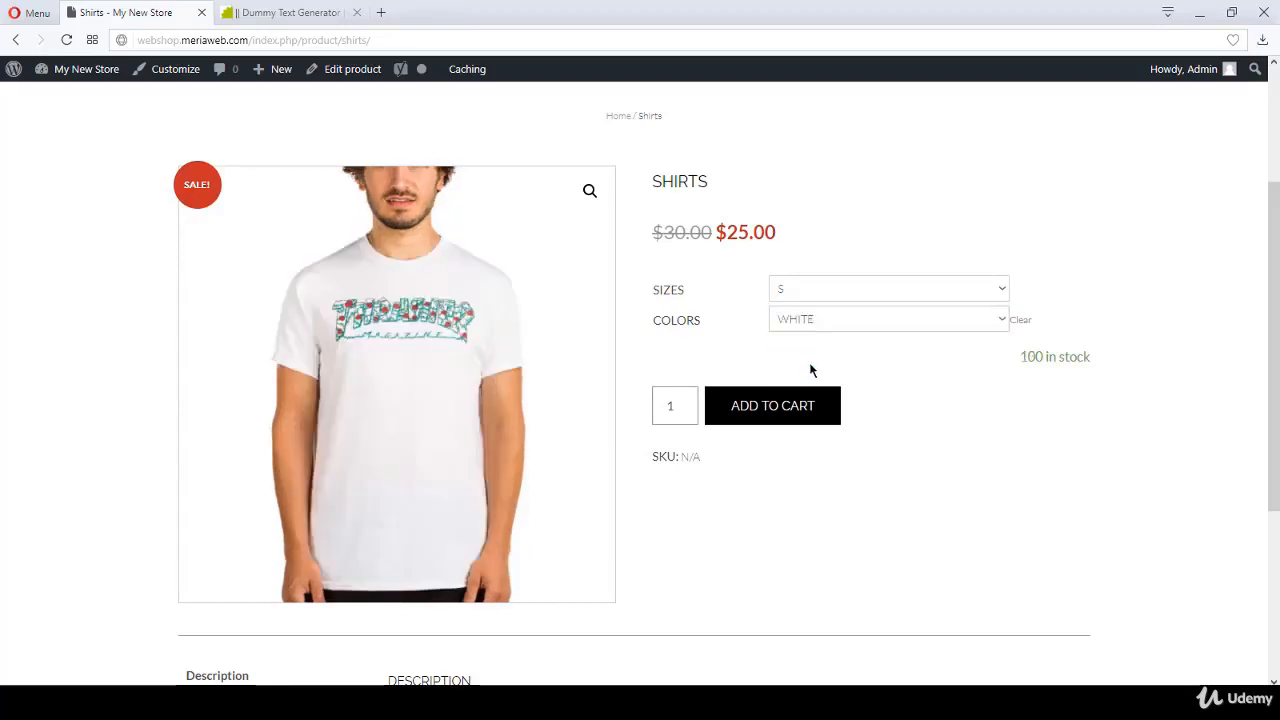
{"action": "left_click", "coordinate": [819, 295]}
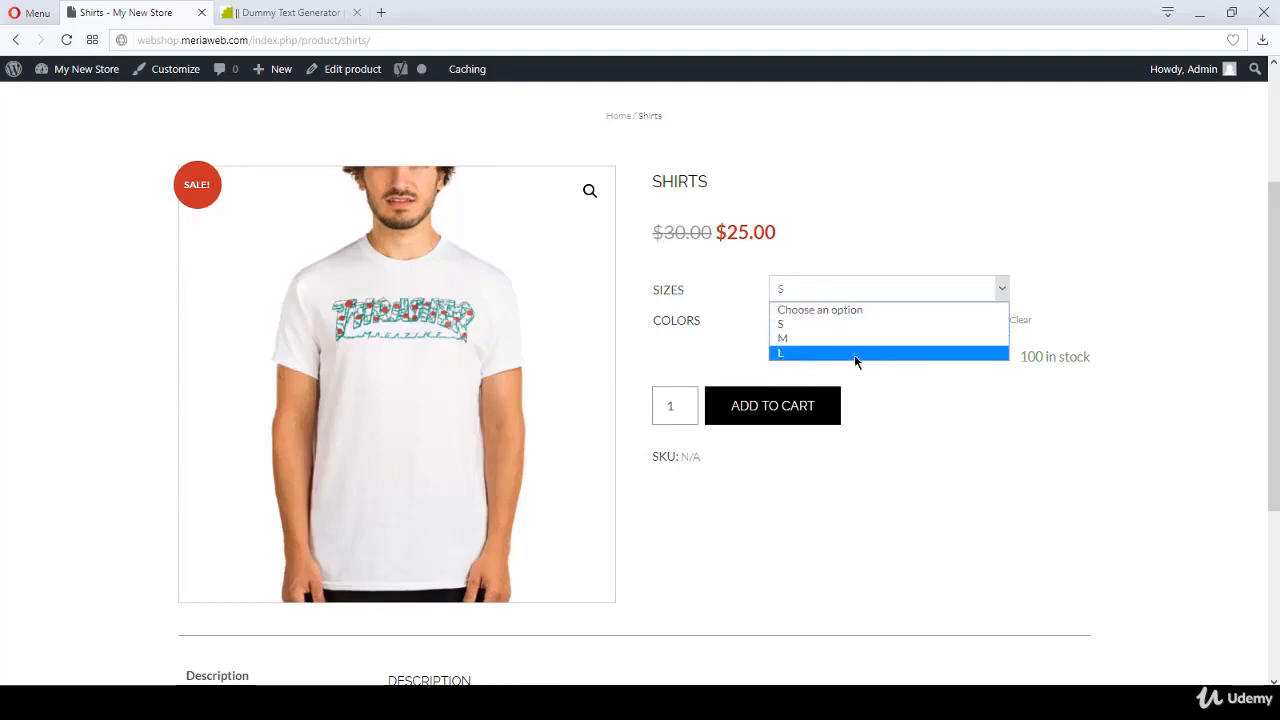
{"action": "left_click", "coordinate": [875, 376]}
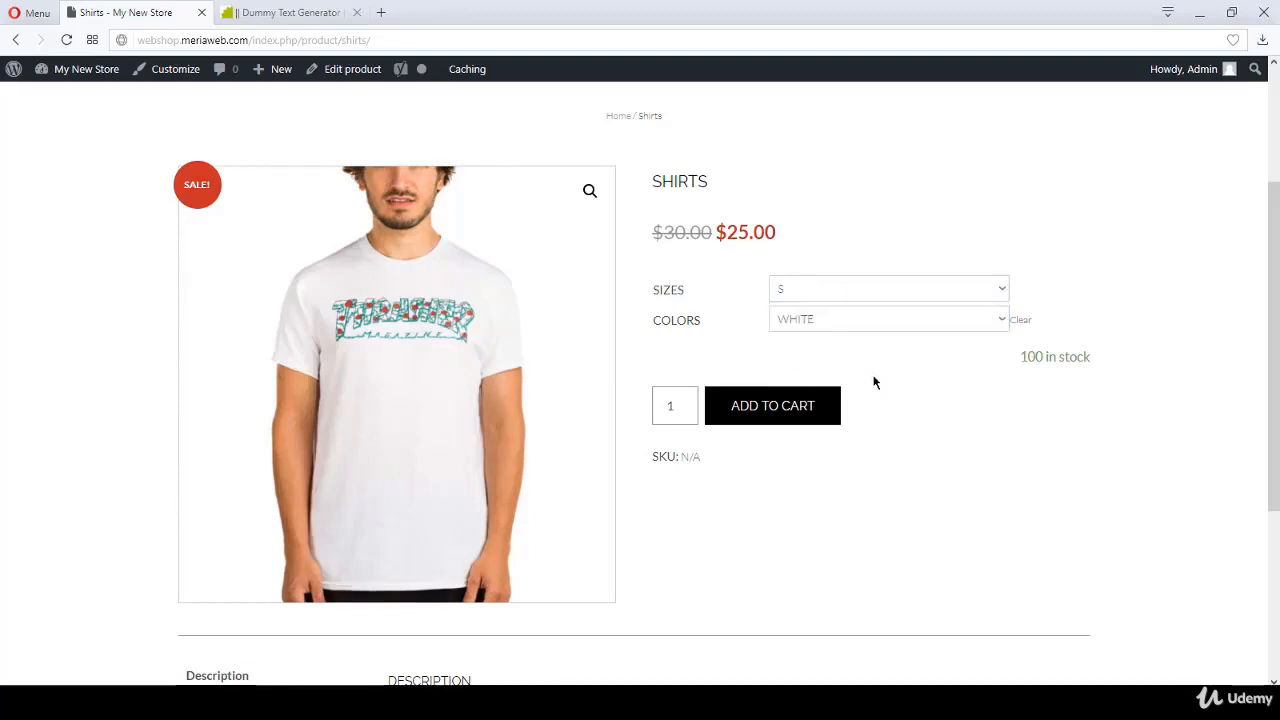